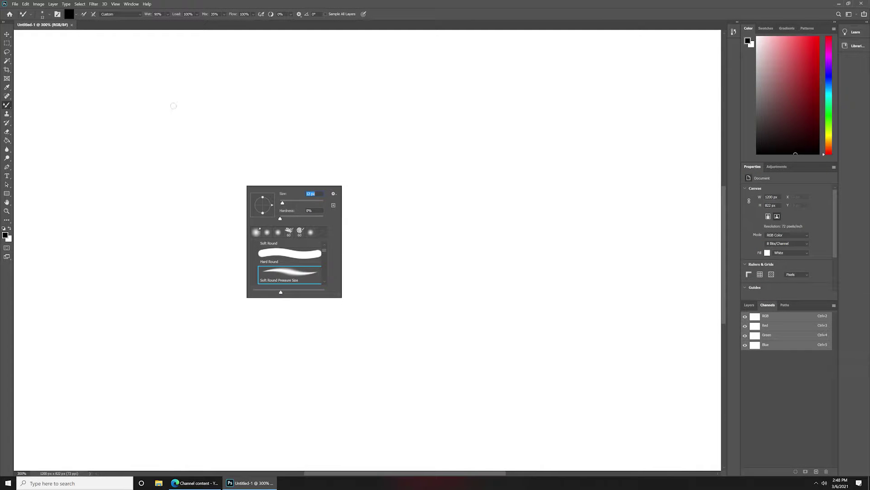
Sketch a pair of grey eyes with the Mixer Brush
left_click(213, 53)
mouse_move(209, 128)
left_mouse_down()
mouse_move(261, 144)
mouse_move(207, 136)
mouse_move(248, 146)
left_mouse_up()
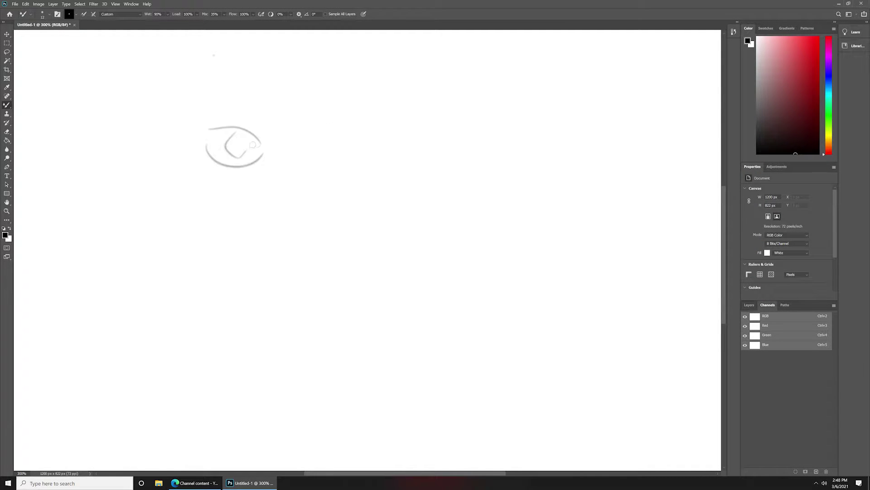
mouse_move(316, 148)
left_mouse_down()
mouse_move(336, 131)
mouse_move(357, 135)
mouse_move(361, 155)
mouse_move(331, 150)
left_mouse_up()
Draw the nose and lips, then outline a large oval head to the right
left_click_drag(275, 229, 310, 226)
left_click_drag(304, 168, 318, 213)
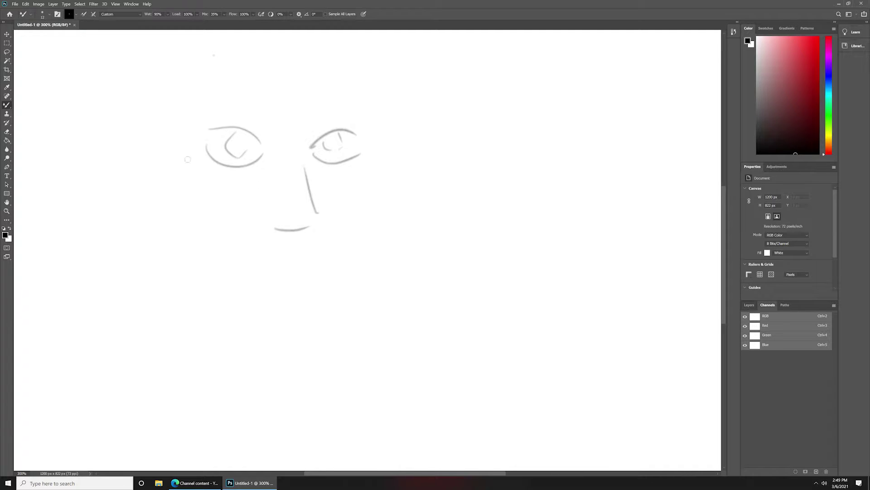
left_click_drag(236, 237, 303, 266)
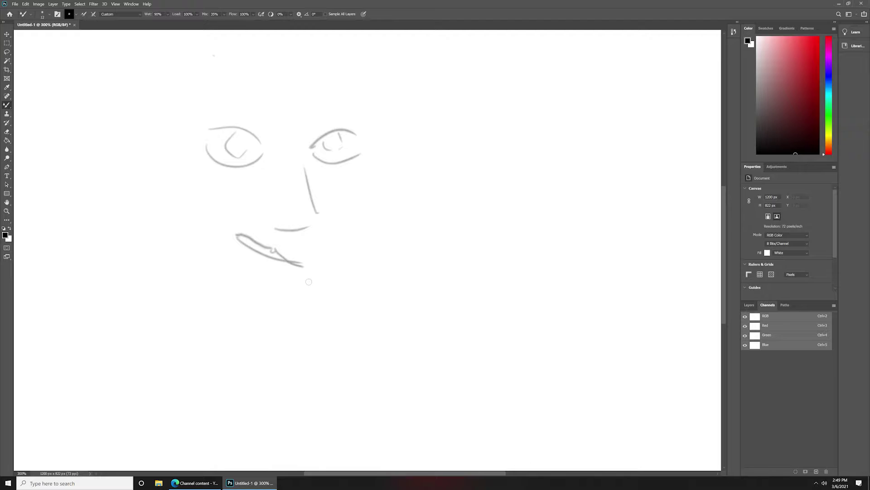
mouse_move(253, 278)
left_mouse_down()
mouse_move(285, 286)
mouse_move(303, 266)
left_mouse_up()
left_click_drag(459, 151, 487, 263)
Sketch guide strokes and closed eyes inside the oval head
left_click_drag(512, 227, 498, 259)
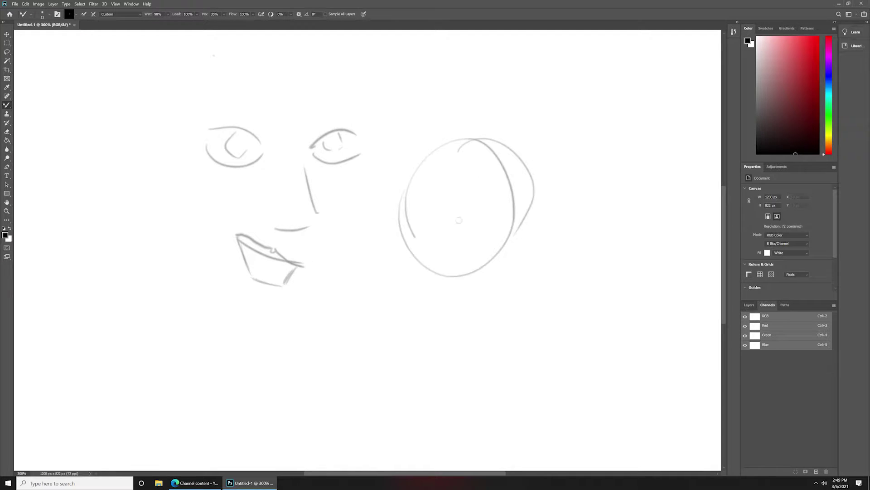
left_click_drag(467, 208, 451, 227)
mouse_move(410, 232)
left_mouse_down()
mouse_move(426, 229)
mouse_move(409, 239)
left_mouse_up()
left_click_drag(490, 209, 511, 249)
left_click_drag(497, 211, 504, 243)
left_click_drag(411, 254, 420, 274)
mouse_move(431, 223)
left_mouse_down()
mouse_move(433, 254)
mouse_move(444, 259)
left_mouse_up()
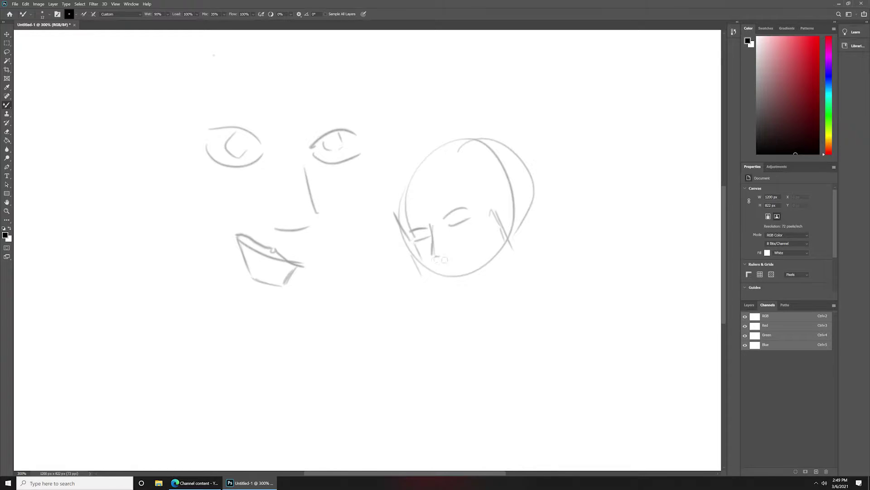
Darken the eyebrow, outline the left eye, and draw the jaw and neck lines
mouse_move(447, 226)
left_mouse_down()
mouse_move(460, 195)
mouse_move(479, 187)
mouse_move(450, 212)
mouse_move(482, 193)
left_mouse_up()
mouse_move(428, 225)
left_mouse_down()
mouse_move(417, 211)
mouse_move(415, 269)
mouse_move(449, 322)
left_mouse_up()
left_click_drag(419, 263, 442, 319)
left_click_drag(447, 289, 493, 272)
mouse_move(461, 296)
left_mouse_down()
mouse_move(478, 286)
mouse_move(464, 295)
mouse_move(441, 349)
mouse_move(469, 363)
left_mouse_up()
Draw the chin and a long pointed strand beard, then add an ear
mouse_move(508, 287)
left_mouse_down()
mouse_move(525, 302)
mouse_move(509, 390)
left_mouse_up()
left_click_drag(508, 359, 504, 400)
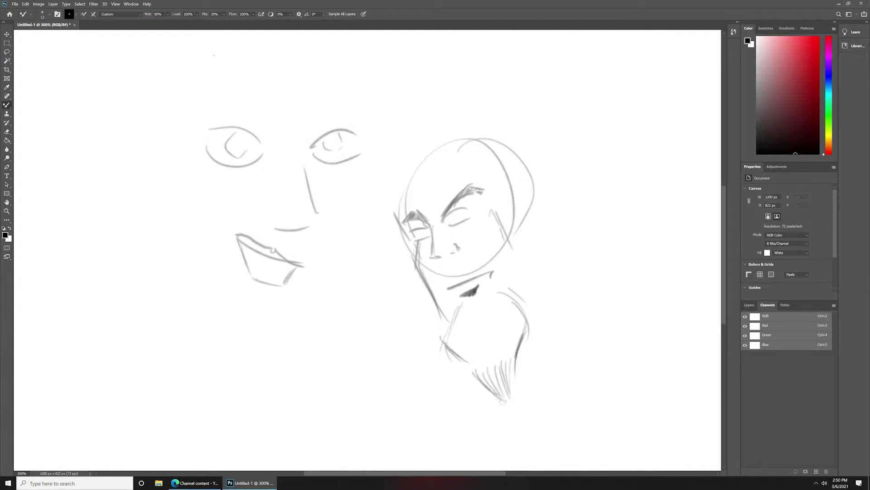
left_click_drag(470, 356, 504, 404)
mouse_move(466, 335)
left_mouse_down()
mouse_move(476, 383)
mouse_move(484, 385)
mouse_move(473, 369)
mouse_move(491, 397)
left_mouse_up()
mouse_move(505, 202)
left_mouse_down()
mouse_move(522, 180)
mouse_move(535, 206)
left_mouse_up()
mouse_move(529, 246)
left_mouse_down()
mouse_move(513, 229)
mouse_move(517, 198)
mouse_move(535, 181)
mouse_move(519, 157)
left_mouse_up()
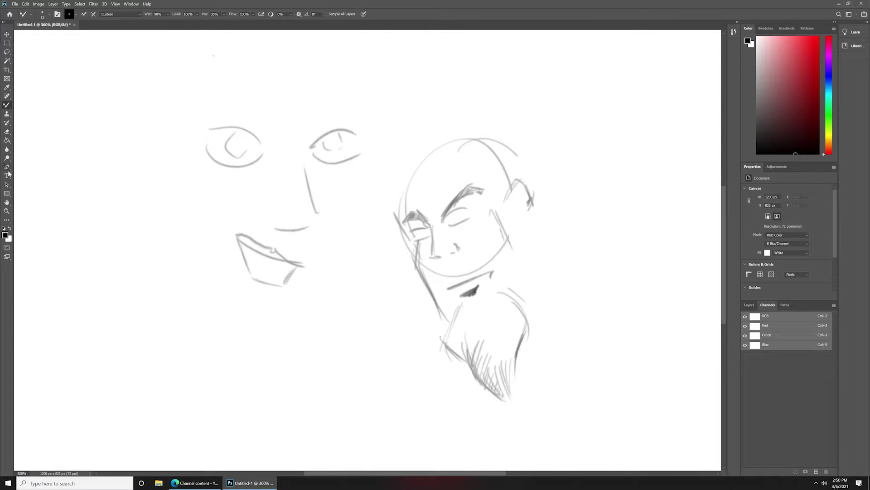
Switch to the Eraser and set its size to about 59 px
left_click(7, 131)
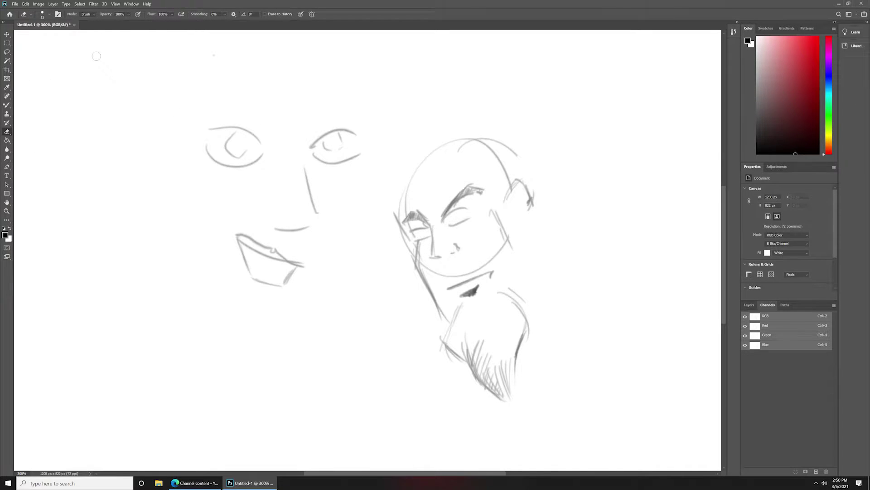
right_click(431, 212)
left_click_drag(464, 227, 476, 227)
Wipe out the head's round top outline and the curved jaw guide lines
left_click(9, 107)
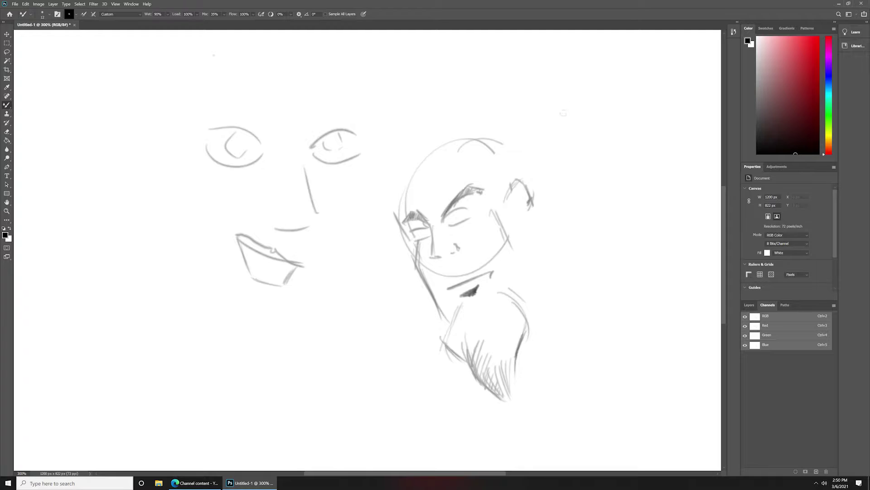
mouse_move(500, 150)
left_mouse_down()
mouse_move(490, 138)
mouse_move(419, 195)
mouse_move(410, 272)
mouse_move(408, 245)
mouse_move(442, 283)
mouse_move(435, 290)
left_mouse_up()
mouse_move(401, 213)
left_mouse_down()
mouse_move(410, 263)
mouse_move(408, 249)
mouse_move(417, 251)
left_mouse_up()
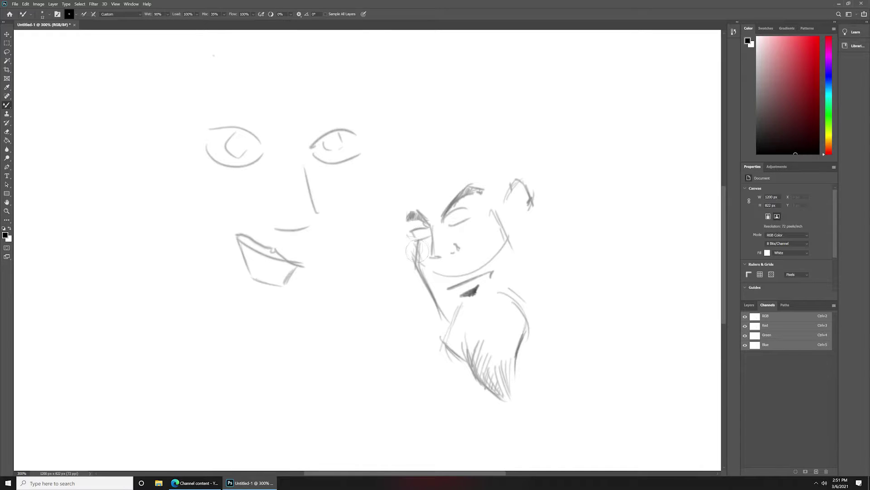
mouse_move(444, 288)
left_mouse_down()
mouse_move(451, 276)
mouse_move(475, 279)
mouse_move(515, 256)
left_mouse_up()
With a finer brush, add eye lashes, shade the ear and strengthen the face's right side
key("bracketleft")
key("bracketleft")
key("bracketleft")
mouse_move(413, 238)
left_mouse_down()
mouse_move(398, 226)
mouse_move(419, 252)
left_mouse_up()
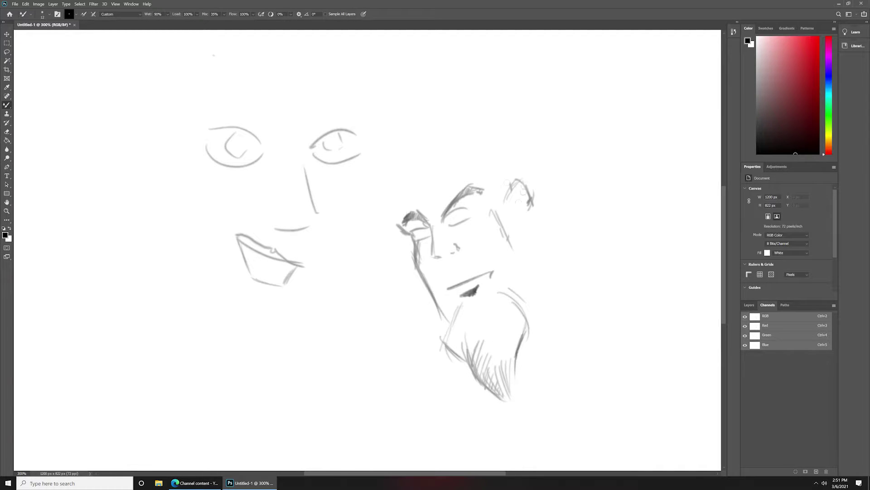
left_click_drag(515, 198, 525, 217)
left_click(7, 140)
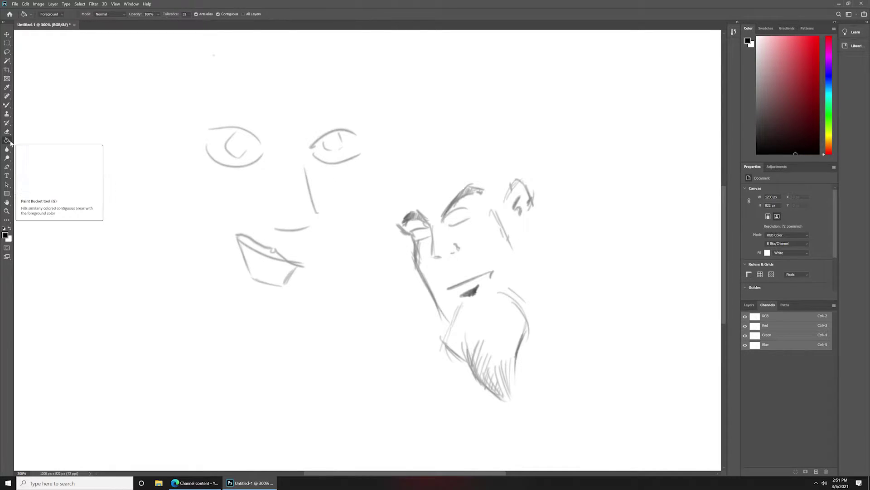
left_click(7, 107)
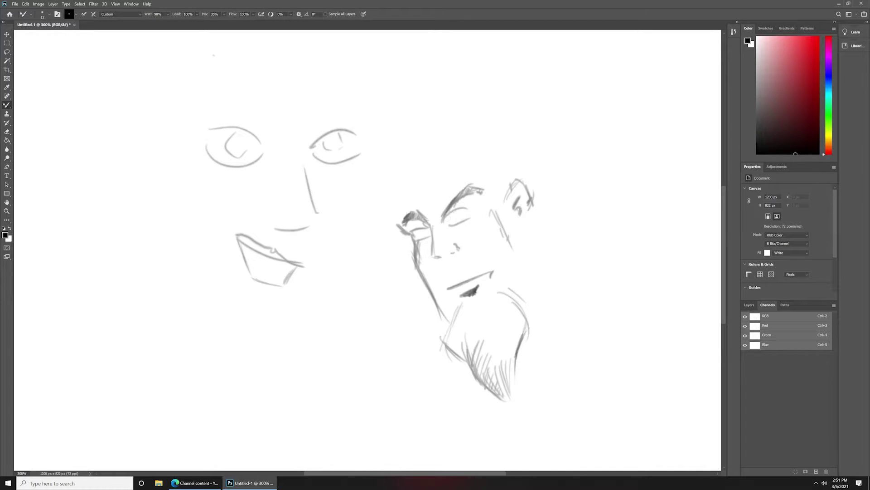
mouse_move(518, 223)
left_mouse_down()
mouse_move(532, 264)
mouse_move(521, 292)
left_mouse_up()
mouse_move(420, 234)
left_mouse_down()
mouse_move(473, 206)
mouse_move(471, 220)
left_mouse_up()
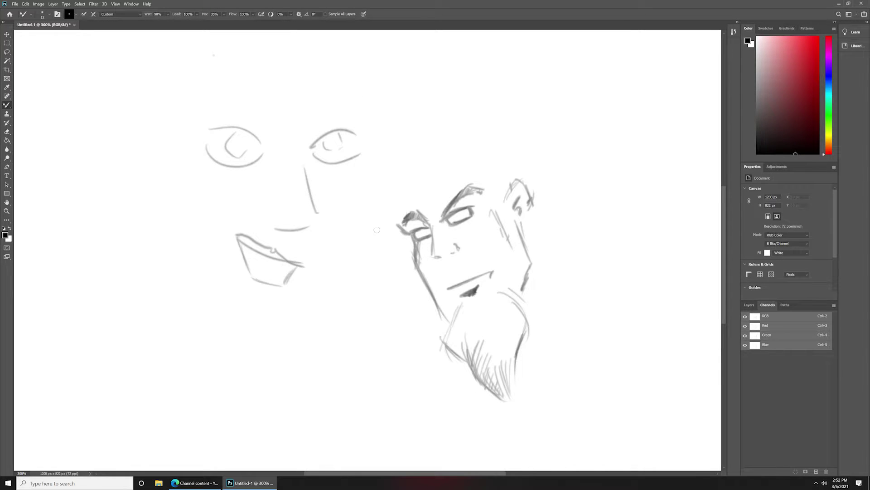
Zoom in, extend the eyebrow and draw a swept hair tuft above the brows
scroll(667, 240, "up", 4)
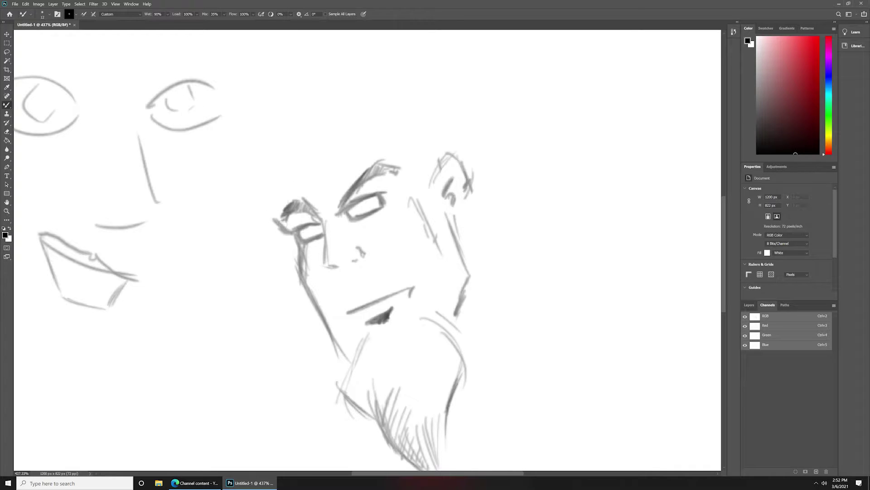
left_click_drag(274, 209, 278, 222)
mouse_move(313, 152)
left_mouse_down()
mouse_move(335, 104)
mouse_move(303, 97)
left_mouse_up()
mouse_move(317, 136)
left_mouse_down()
mouse_move(336, 104)
mouse_move(345, 109)
mouse_move(301, 176)
mouse_move(308, 164)
mouse_move(240, 173)
left_mouse_up()
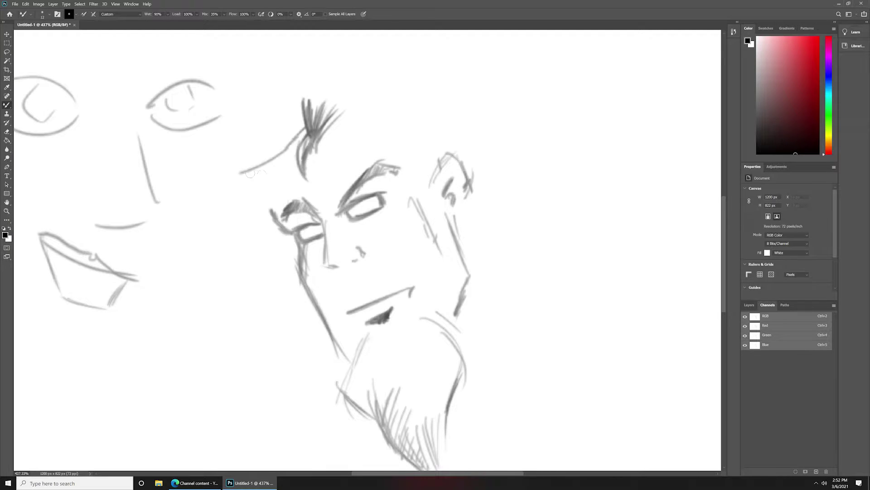
left_click_drag(293, 145, 261, 169)
Sketch the sideburn, strengthen the face side and add stubble by the mustache
left_click_drag(411, 162, 445, 220)
left_click_drag(416, 163, 437, 178)
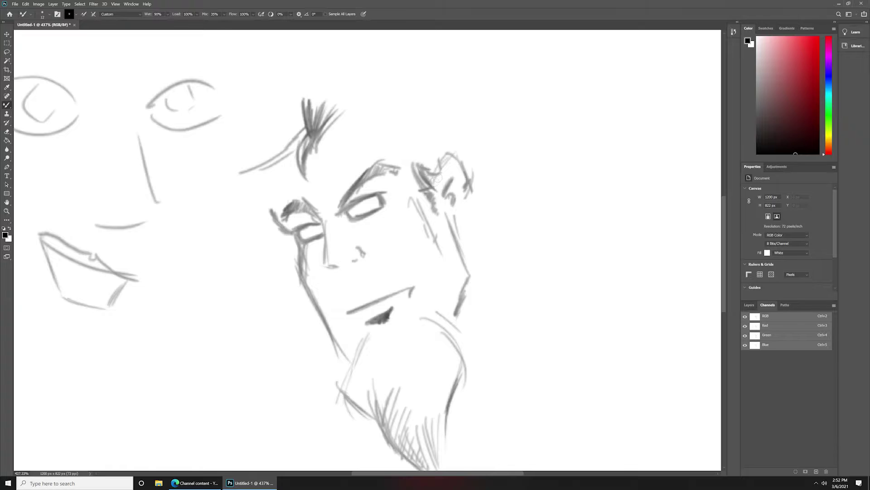
left_click_drag(262, 181, 290, 232)
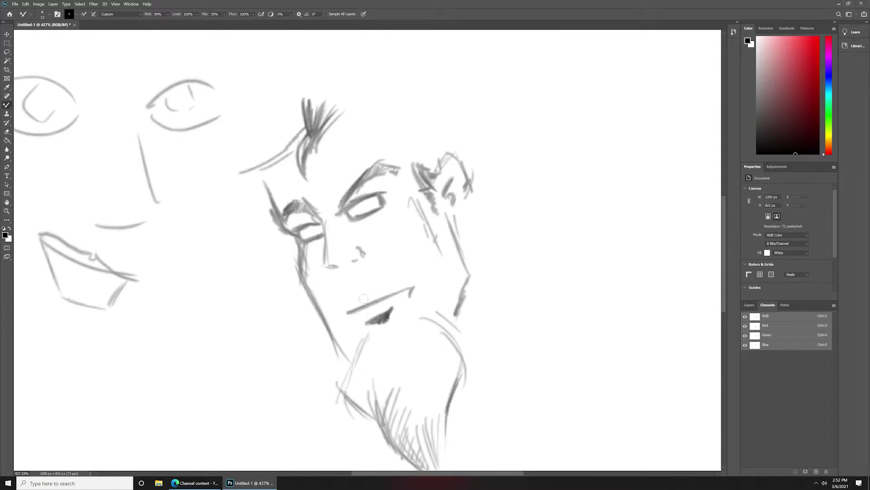
left_click_drag(347, 307, 408, 282)
Erase the old nose line and nostril marks and redraw the nose
left_click_drag(338, 266, 328, 247)
key("]")
key("]")
key("]")
left_click_drag(370, 274, 367, 266)
key("[")
key("[")
key("[")
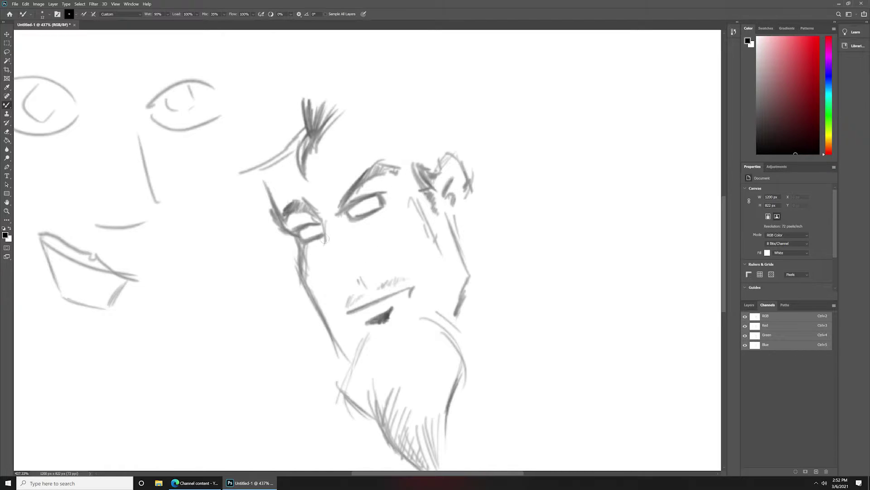
mouse_move(326, 222)
left_mouse_down()
mouse_move(336, 267)
mouse_move(346, 272)
mouse_move(366, 253)
mouse_move(365, 264)
left_mouse_up()
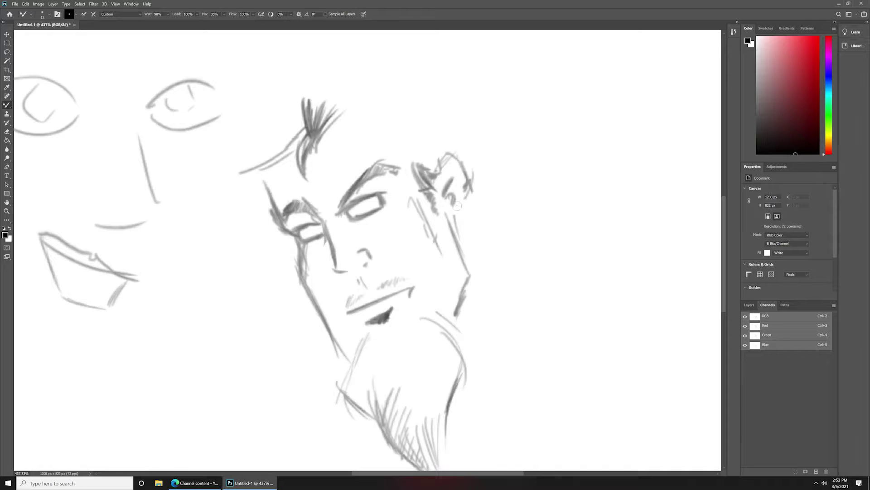
Add ear detail, then erase the practice eye, nose and mouth on the left
mouse_move(456, 205)
left_mouse_down()
mouse_move(470, 210)
mouse_move(461, 230)
left_mouse_up()
mouse_move(458, 167)
left_mouse_down()
mouse_move(438, 185)
mouse_move(457, 182)
left_mouse_up()
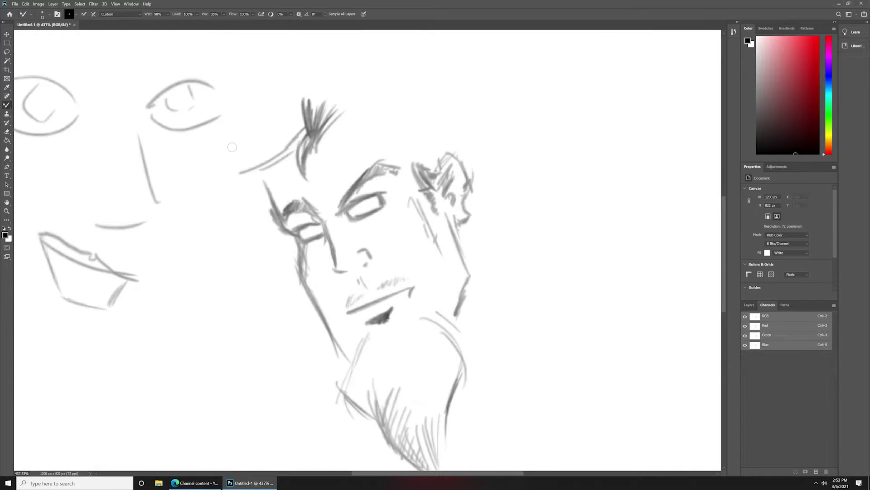
key("bracketright")
mouse_move(154, 100)
left_mouse_down()
mouse_move(213, 113)
mouse_move(154, 172)
mouse_move(136, 224)
left_mouse_up()
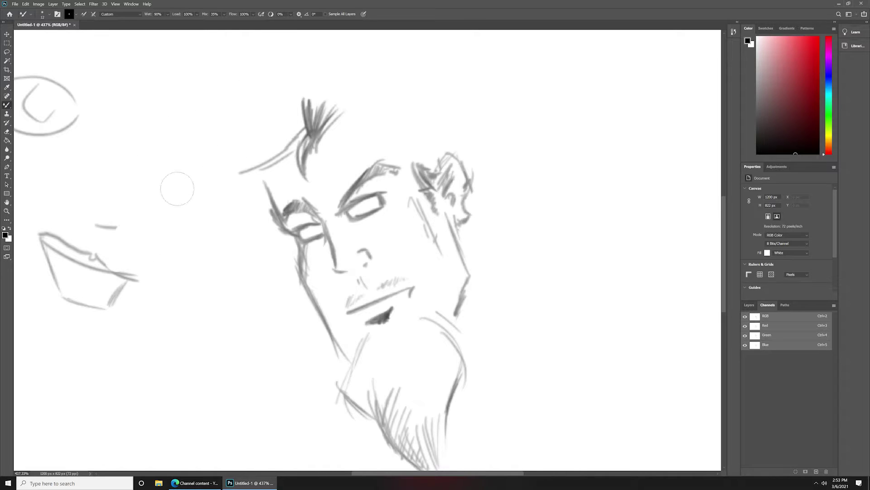
Erase the remaining practice mouth and eye, and undo a stray grey stroke
mouse_move(177, 189)
left_mouse_down()
mouse_move(70, 295)
mouse_move(77, 356)
mouse_move(144, 327)
left_mouse_up()
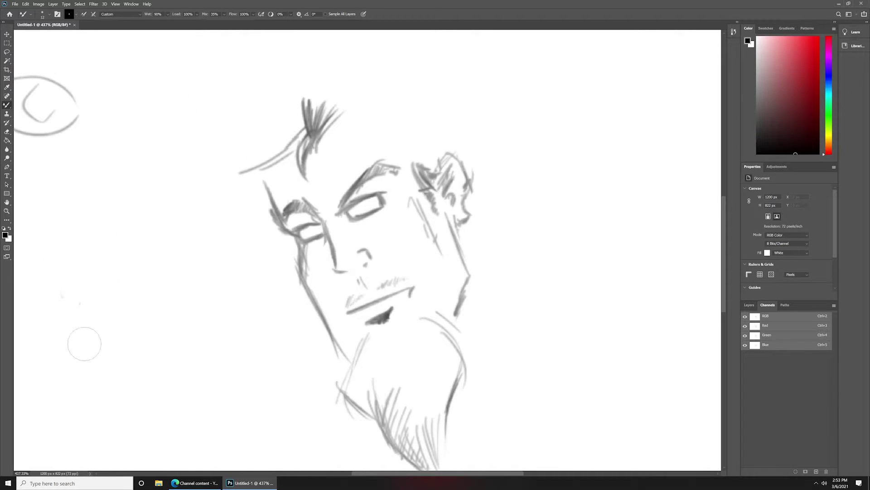
mouse_move(55, 118)
left_mouse_down()
mouse_move(81, 78)
mouse_move(39, 81)
left_mouse_up()
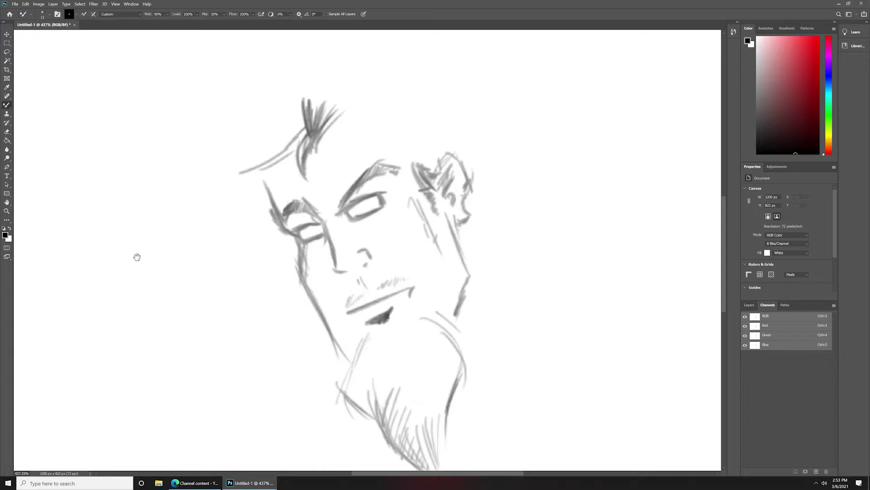
mouse_move(137, 257)
left_mouse_down()
mouse_move(213, 229)
mouse_move(309, 247)
left_mouse_up()
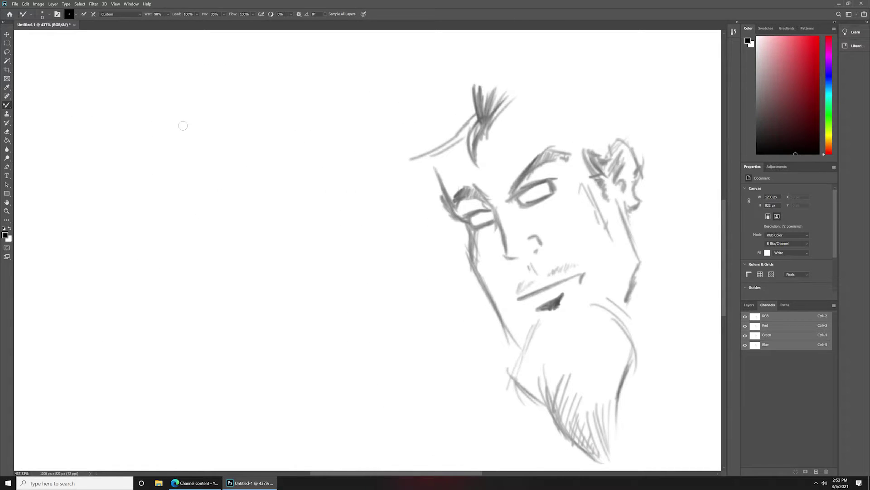
left_click_drag(508, 267, 295, 249)
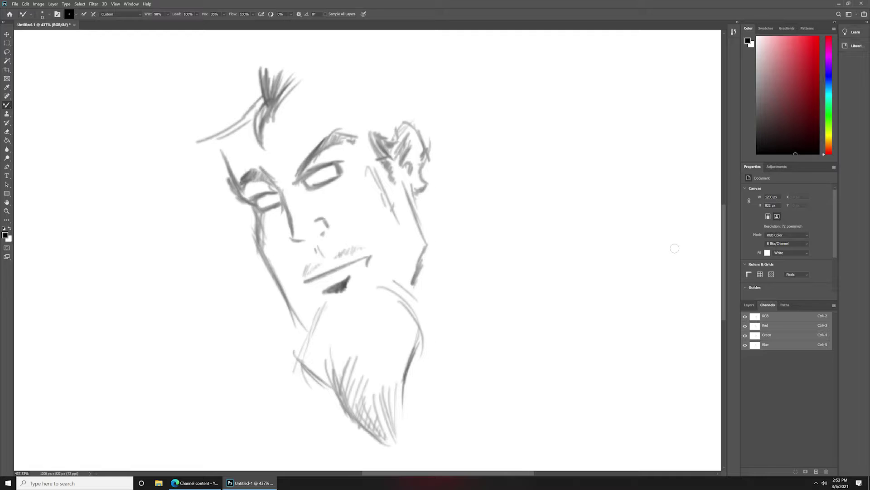
scroll(678, 247, "down", 2)
scroll(675, 245, "down", 2)
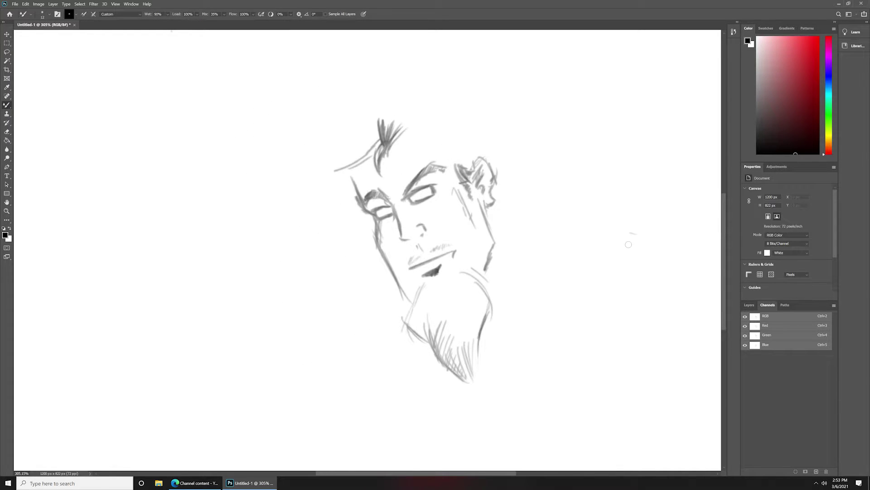
key("ctrl+z")
Add a hair tuft above the ear, neck and shoulder lines, and a dark jawline
mouse_move(476, 148)
left_mouse_down()
mouse_move(463, 171)
mouse_move(493, 162)
left_mouse_up()
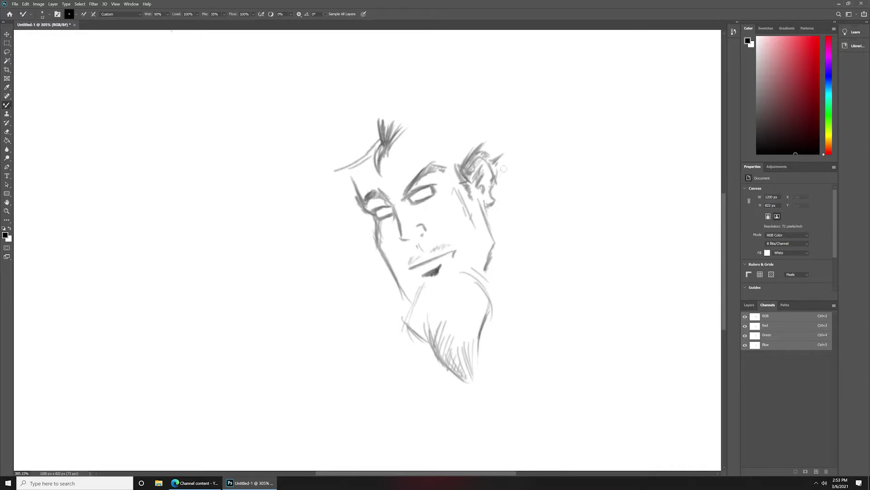
mouse_move(491, 213)
left_mouse_down()
mouse_move(543, 269)
mouse_move(511, 326)
mouse_move(550, 284)
mouse_move(548, 265)
mouse_move(562, 256)
mouse_move(561, 272)
mouse_move(551, 275)
left_mouse_up()
mouse_move(378, 223)
left_mouse_down()
mouse_move(413, 301)
mouse_move(412, 320)
left_mouse_up()
Darken the lower jaw and hatch the beard, extending its tip downward
mouse_move(413, 303)
left_mouse_down()
mouse_move(385, 327)
mouse_move(404, 349)
left_mouse_up()
left_click_drag(425, 327, 417, 350)
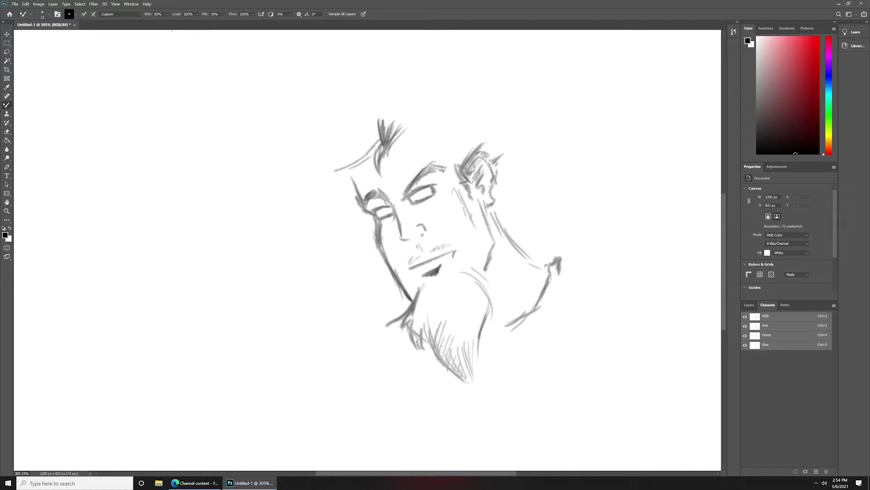
mouse_move(441, 274)
left_mouse_down()
mouse_move(431, 302)
mouse_move(447, 311)
mouse_move(484, 287)
mouse_move(501, 361)
mouse_move(477, 365)
left_mouse_up()
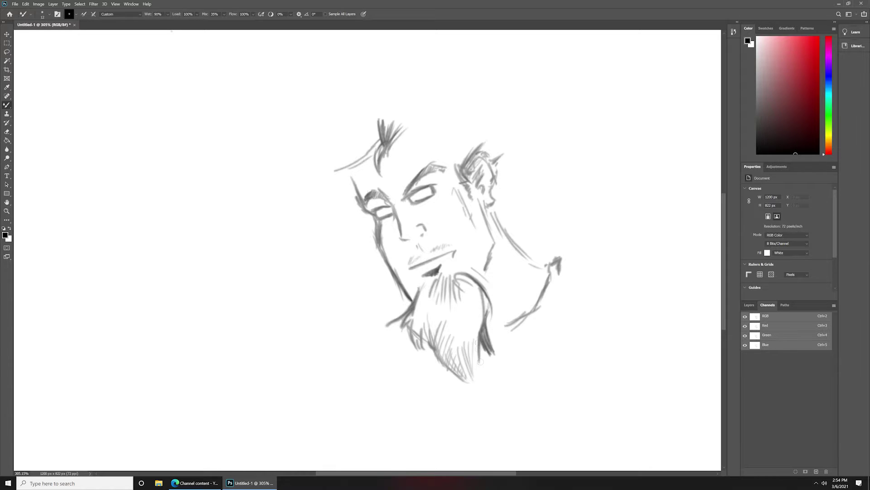
left_click_drag(481, 322, 480, 391)
mouse_move(458, 345)
left_mouse_down()
mouse_move(476, 391)
mouse_move(460, 378)
left_mouse_up()
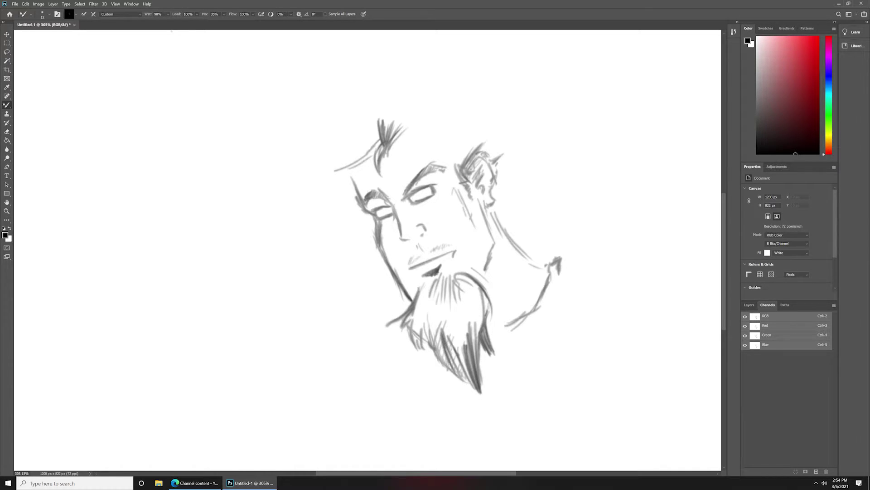
left_click_drag(435, 326, 445, 358)
Sketch long diagonal hair strokes sweeping down-left of the face
mouse_move(354, 180)
left_mouse_down()
mouse_move(343, 230)
mouse_move(348, 280)
mouse_move(342, 257)
mouse_move(266, 246)
left_mouse_up()
mouse_move(355, 159)
left_mouse_down()
mouse_move(324, 211)
mouse_move(278, 211)
left_mouse_up()
mouse_move(325, 178)
left_mouse_down()
mouse_move(277, 211)
mouse_move(294, 209)
left_mouse_up()
left_click_drag(339, 164, 289, 210)
right_click(359, 154)
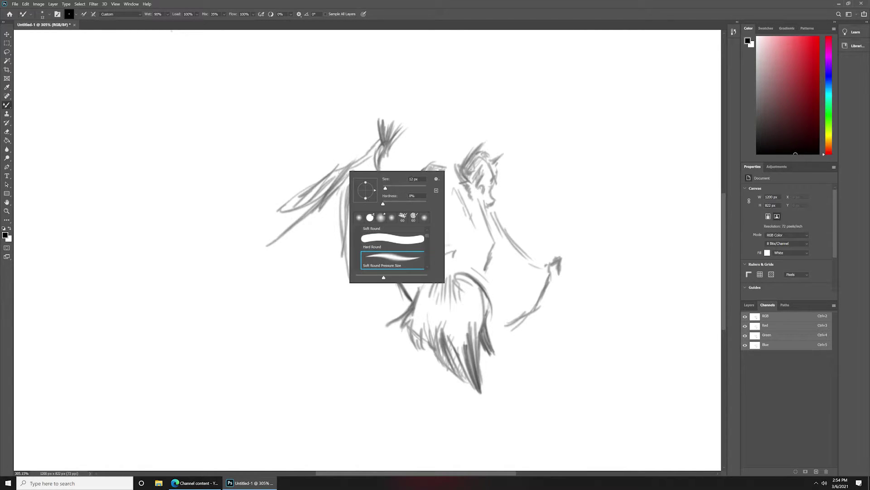
Outline the top of the head with hair and add curves right of the ear
left_click(292, 90)
mouse_move(414, 129)
left_mouse_down()
mouse_move(469, 153)
mouse_move(493, 118)
left_mouse_up()
left_click_drag(469, 147, 505, 133)
mouse_move(365, 104)
left_mouse_down()
mouse_move(444, 69)
mouse_move(495, 129)
mouse_move(503, 126)
left_mouse_up()
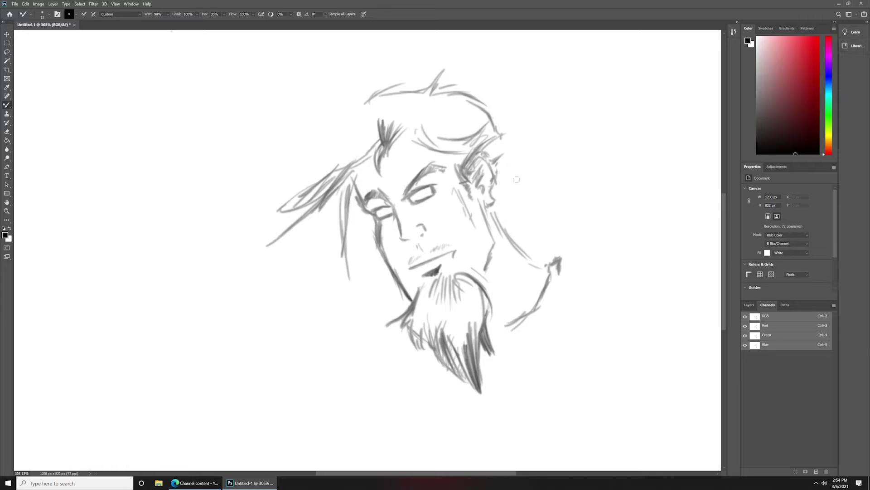
left_click_drag(509, 166, 526, 217)
left_click_drag(537, 204, 505, 215)
Sweep hair down the left side and darken that mass with dense hatching
mouse_move(368, 104)
left_mouse_down()
mouse_move(307, 146)
mouse_move(281, 206)
left_mouse_up()
mouse_move(324, 168)
left_mouse_down()
mouse_move(291, 222)
mouse_move(319, 238)
left_mouse_up()
left_click_drag(329, 152, 288, 206)
mouse_move(334, 137)
left_mouse_down()
mouse_move(290, 181)
mouse_move(293, 206)
left_mouse_up()
left_click_drag(302, 174, 281, 231)
left_click_drag(320, 186, 265, 232)
left_click_drag(351, 160, 333, 180)
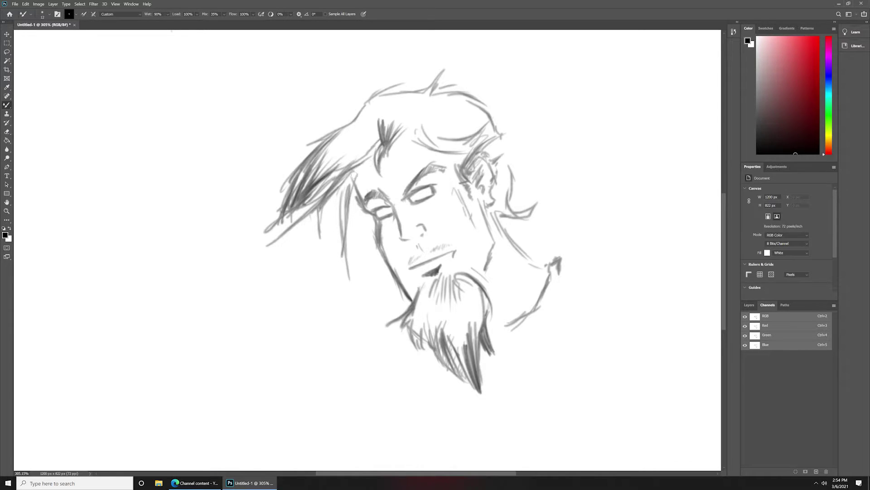
left_click_drag(380, 142, 331, 183)
Add spiky strands on the crown and darken the forehead tuft and hairline
left_click_drag(368, 119, 389, 64)
left_click_drag(384, 98, 447, 65)
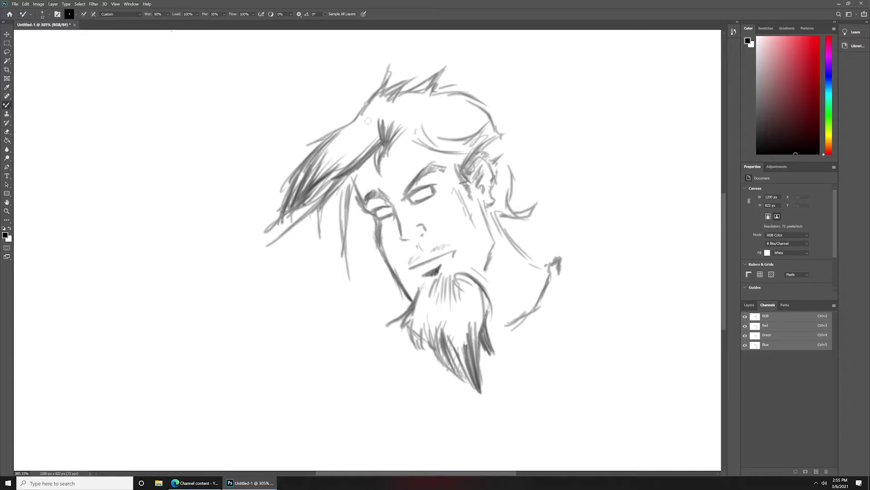
mouse_move(365, 117)
left_mouse_down()
mouse_move(317, 177)
mouse_move(374, 151)
left_mouse_up()
mouse_move(399, 138)
left_mouse_down()
mouse_move(454, 123)
mouse_move(454, 143)
left_mouse_up()
mouse_move(427, 138)
left_mouse_down()
mouse_move(437, 153)
mouse_move(482, 141)
left_mouse_up()
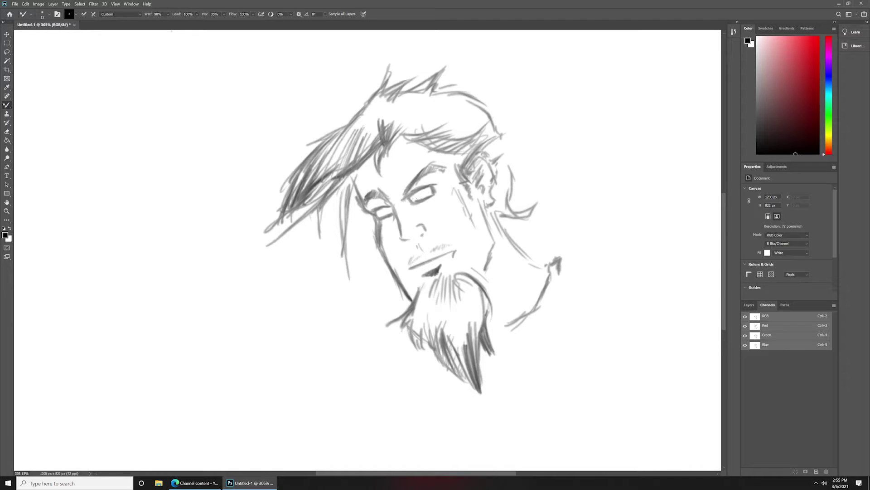
Zoom in and draw irises in both of the man's eyes
scroll(383, 262, "up", 1)
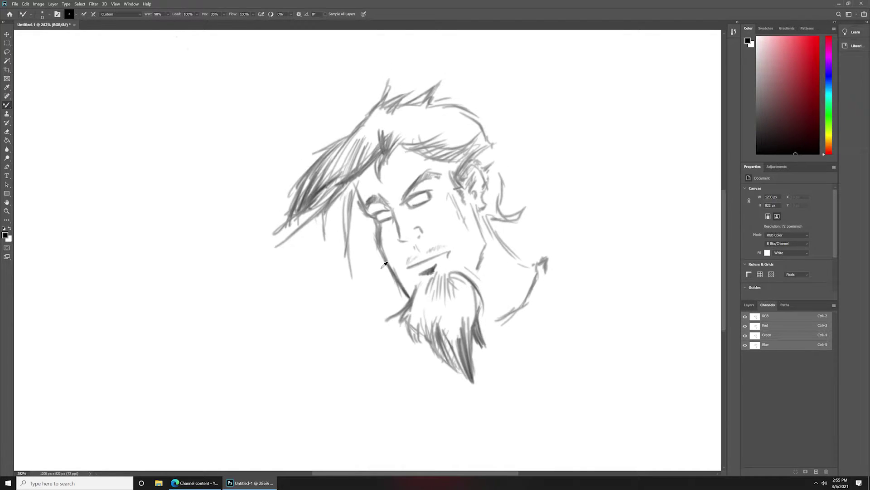
scroll(384, 265, "up", 2)
scroll(386, 267, "up", 2)
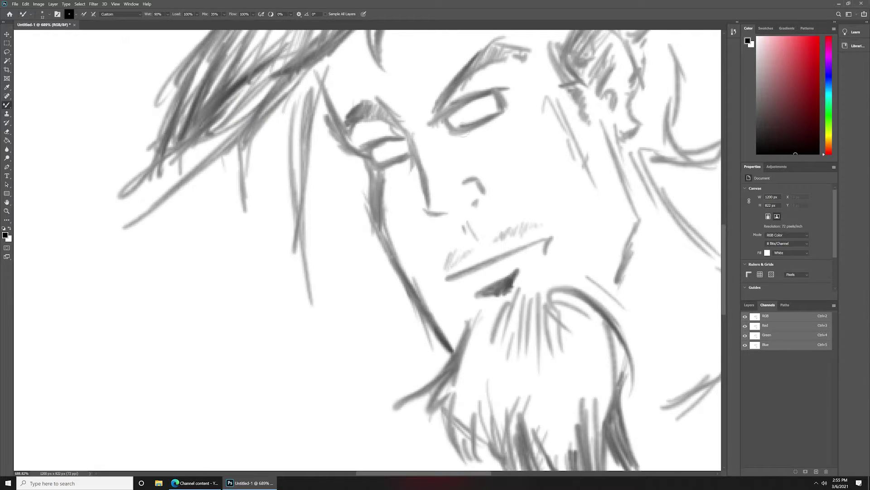
left_click_drag(465, 121, 481, 103)
left_click_drag(384, 156, 399, 143)
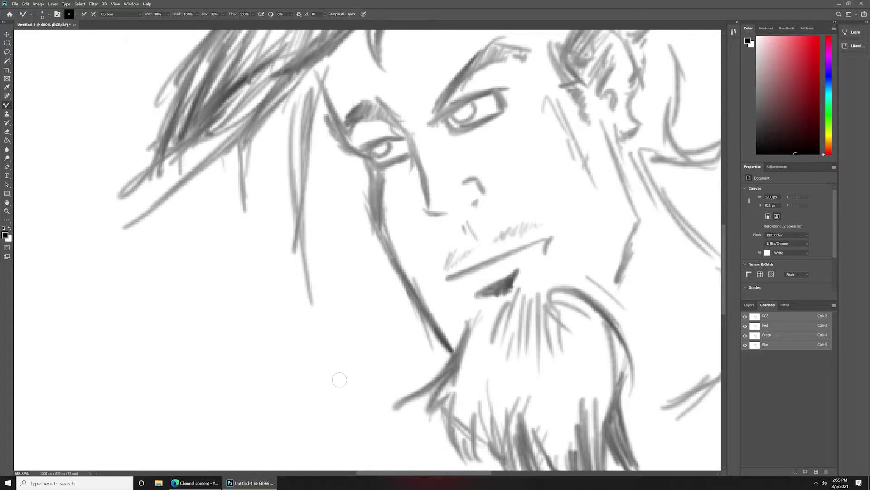
Zoom back out and add light hatching on the cheek below the eye
scroll(339, 379, "down", 3, "alt")
scroll(336, 376, "down", 2, "alt")
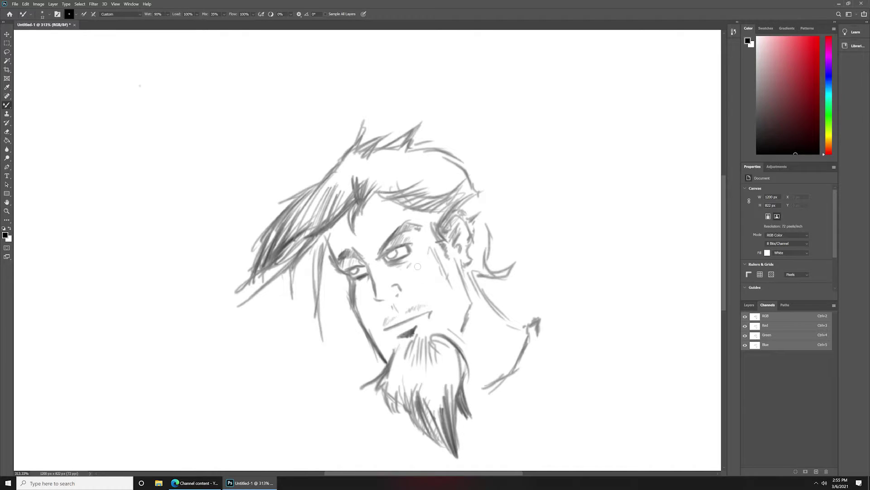
left_click_drag(417, 266, 412, 272)
right_click(385, 317)
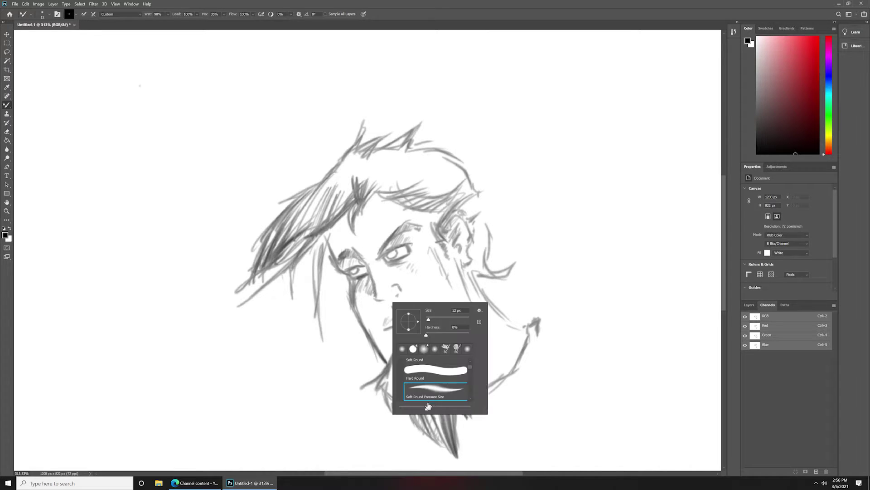
right_click(495, 288)
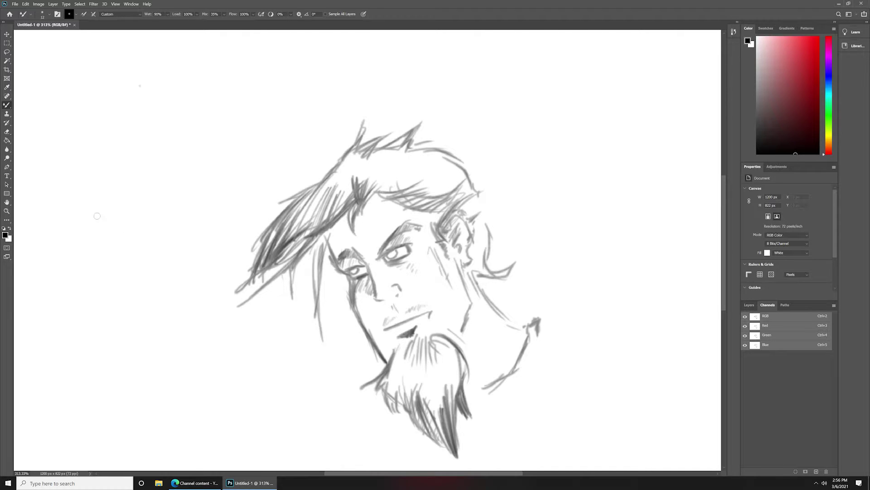
Start a woman's face on the left with eyelash arcs, lips and a nose
mouse_move(84, 225)
left_mouse_down()
mouse_move(106, 204)
mouse_move(119, 221)
mouse_move(173, 209)
mouse_move(176, 195)
mouse_move(208, 193)
mouse_move(167, 202)
left_mouse_up()
mouse_move(105, 208)
left_mouse_down()
mouse_move(63, 212)
mouse_move(108, 203)
left_mouse_up()
mouse_move(117, 273)
left_mouse_down()
mouse_move(155, 268)
mouse_move(138, 262)
mouse_move(155, 269)
left_mouse_up()
mouse_move(118, 275)
left_mouse_down()
mouse_move(133, 285)
mouse_move(154, 272)
left_mouse_up()
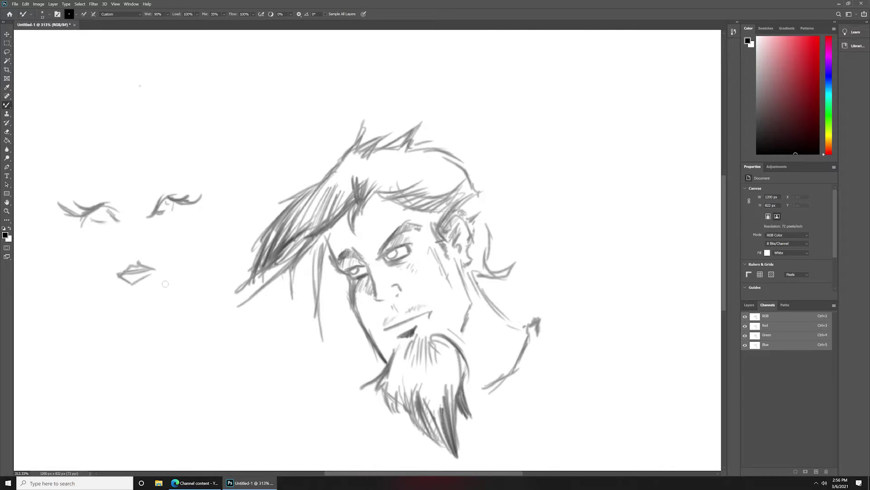
left_click_drag(147, 238, 128, 246)
Draw her cheek and jaw contours, long hair strands, and neck lines
mouse_move(74, 226)
left_mouse_down()
mouse_move(98, 295)
mouse_move(130, 308)
mouse_move(166, 271)
mouse_move(173, 235)
left_mouse_up()
left_click_drag(129, 167, 202, 199)
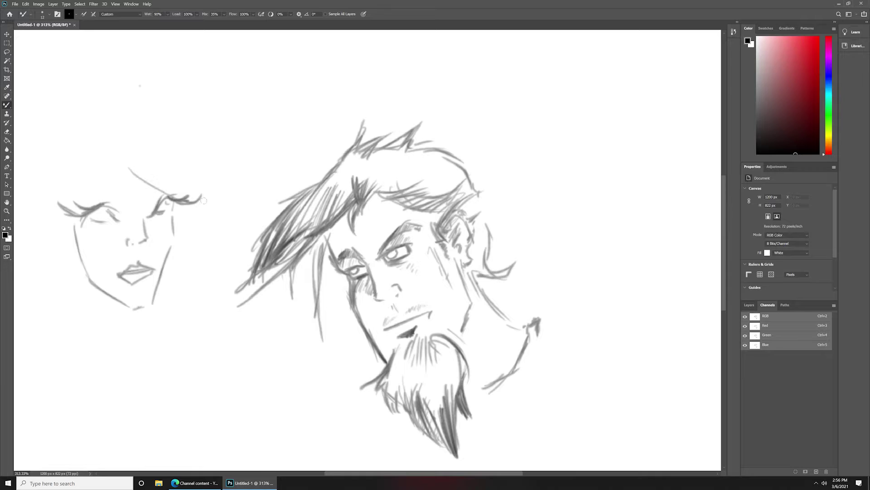
left_click_drag(132, 144, 196, 208)
mouse_move(128, 152)
left_mouse_down()
mouse_move(64, 246)
mouse_move(61, 237)
mouse_move(75, 290)
mouse_move(70, 378)
left_mouse_up()
left_click_drag(172, 251, 195, 317)
left_click_drag(172, 267, 208, 338)
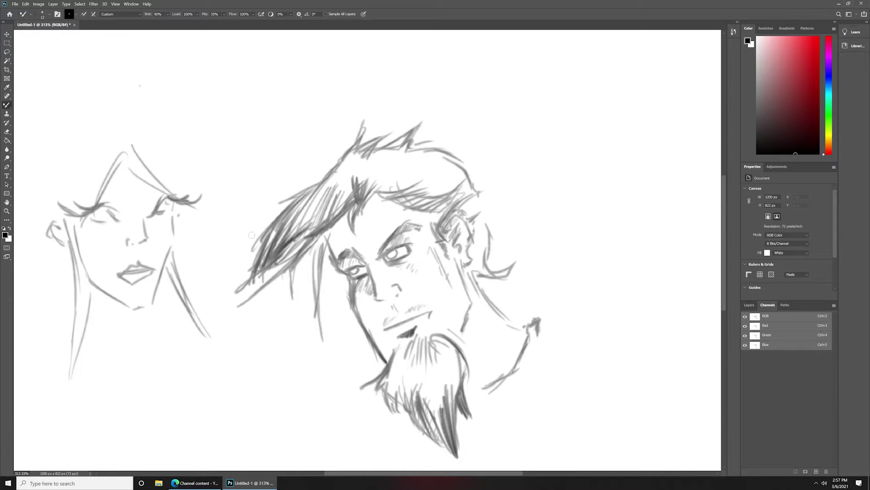
Draw the woman's head contour and hair top with pointed locks
left_click_drag(252, 235, 305, 220)
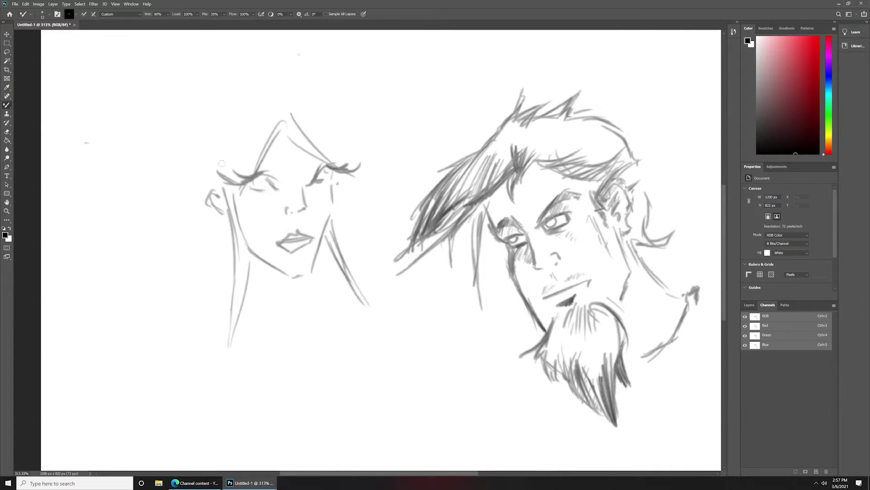
mouse_move(216, 185)
left_mouse_down()
mouse_move(208, 142)
mouse_move(271, 100)
mouse_move(277, 79)
mouse_move(321, 85)
mouse_move(329, 96)
left_mouse_up()
mouse_move(301, 104)
left_mouse_down()
mouse_move(344, 136)
mouse_move(365, 122)
mouse_move(391, 147)
mouse_move(356, 162)
left_mouse_up()
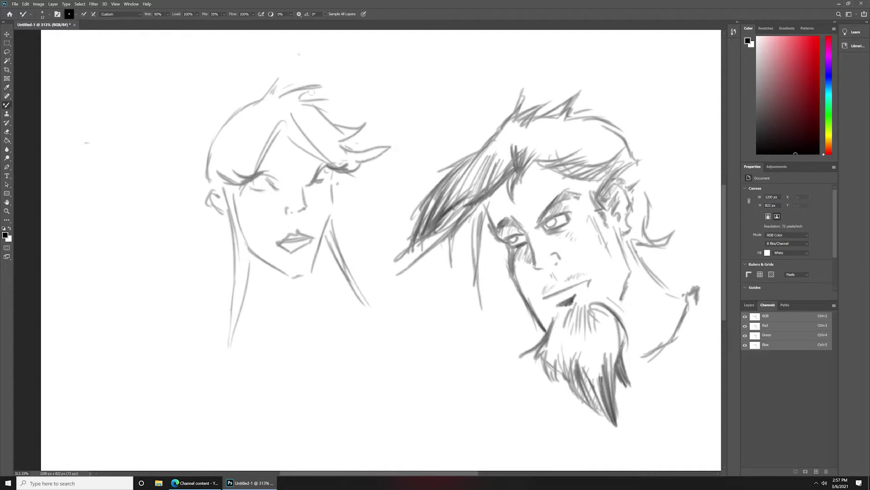
Sketch her neck, shoulder lines, collarbones and chest lines
left_click_drag(262, 259, 276, 302)
left_click_drag(319, 266, 316, 285)
left_click_drag(268, 306, 243, 337)
left_click_drag(333, 294, 354, 300)
mouse_move(243, 335)
left_mouse_down()
mouse_move(274, 300)
mouse_move(281, 315)
left_mouse_up()
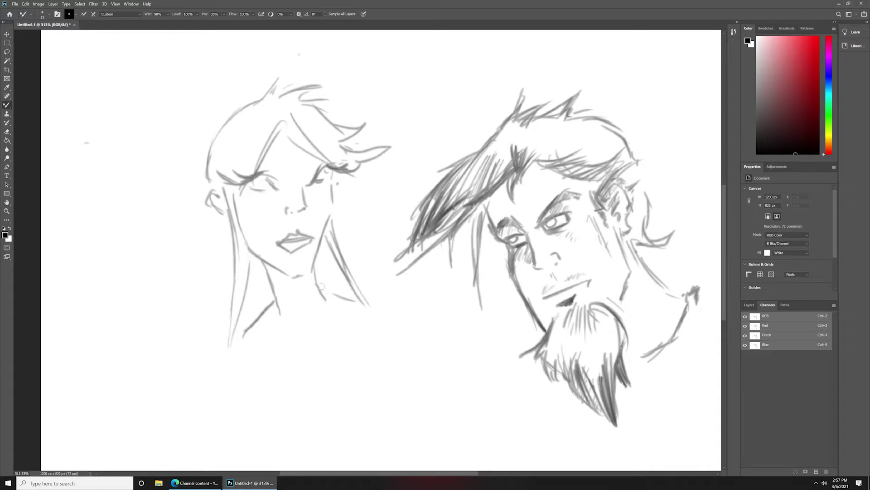
left_click_drag(316, 284, 338, 298)
left_click_drag(243, 336, 296, 345)
left_click_drag(357, 305, 318, 363)
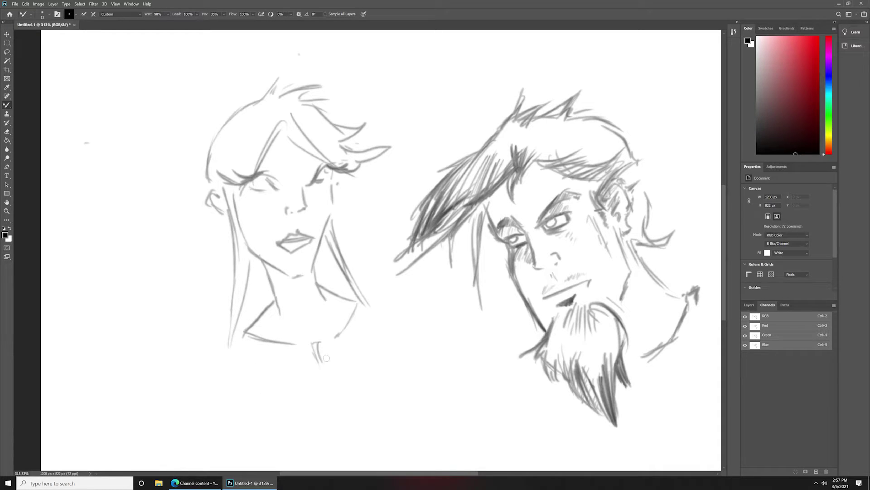
left_click_drag(338, 335, 323, 356)
Redraw the woman's eyes open with dark irises, darkened lids, lashes and a crease
scroll(214, 214, "up", 2)
scroll(214, 215, "up", 2)
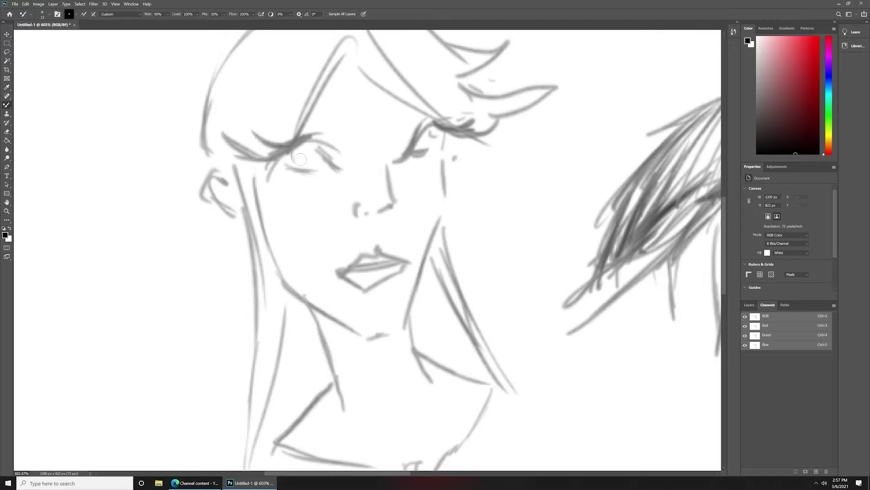
mouse_move(347, 177)
left_mouse_down()
mouse_move(299, 146)
mouse_move(263, 164)
mouse_move(324, 172)
left_mouse_up()
mouse_move(401, 159)
left_mouse_down()
mouse_move(431, 135)
mouse_move(472, 133)
mouse_move(440, 143)
mouse_move(444, 149)
left_mouse_up()
left_click_drag(333, 180, 318, 158)
mouse_move(312, 153)
left_mouse_down()
mouse_move(300, 160)
mouse_move(316, 161)
mouse_move(295, 156)
mouse_move(306, 155)
left_mouse_up()
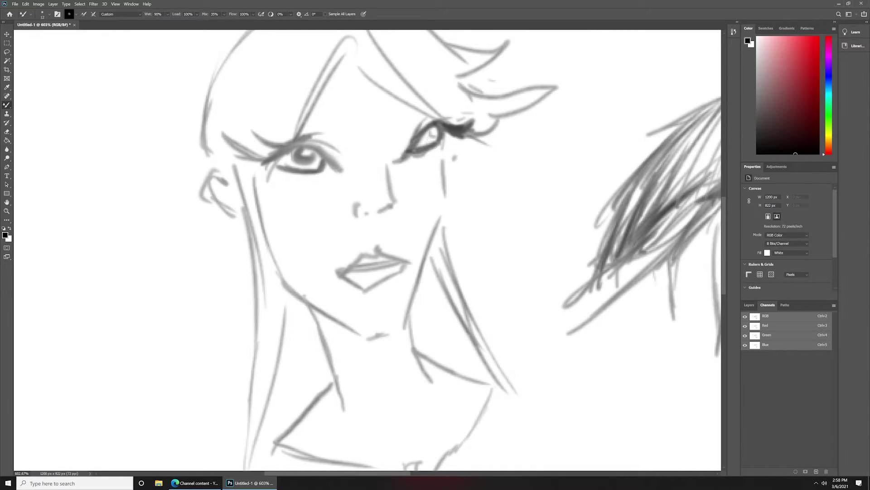
mouse_move(434, 131)
left_mouse_down()
mouse_move(426, 140)
mouse_move(433, 141)
mouse_move(413, 121)
left_mouse_up()
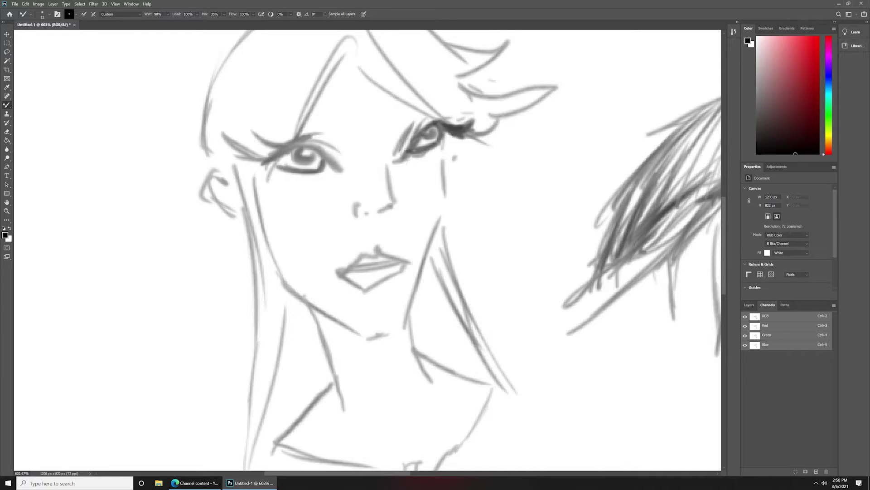
left_click_drag(398, 156, 428, 112)
left_click_drag(299, 132, 345, 142)
Darken the woman's nostrils, nose, upper and lower lip, cheek and jawline
mouse_move(355, 214)
left_mouse_down()
mouse_move(363, 200)
mouse_move(391, 208)
mouse_move(394, 189)
mouse_move(398, 211)
left_mouse_up()
left_click_drag(389, 180, 394, 198)
mouse_move(385, 247)
left_mouse_down()
mouse_move(335, 271)
mouse_move(409, 263)
left_mouse_up()
mouse_move(356, 277)
left_mouse_down()
mouse_move(378, 294)
mouse_move(411, 281)
left_mouse_up()
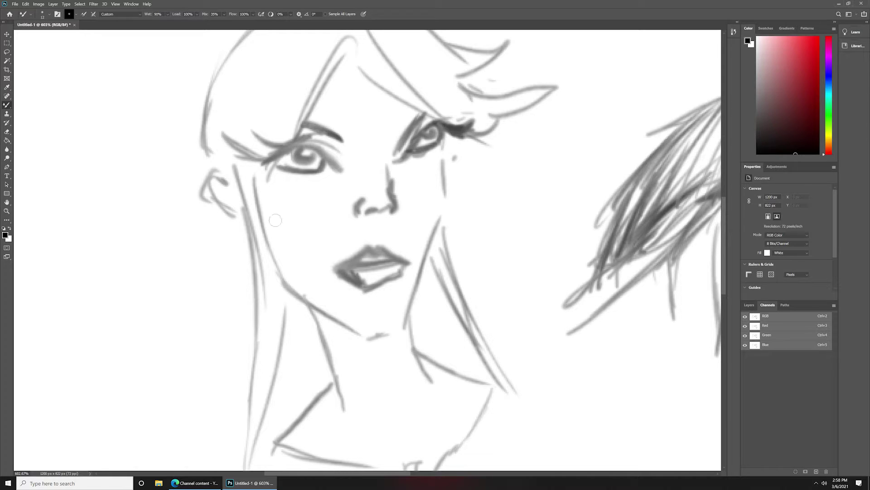
mouse_move(254, 181)
left_mouse_down()
mouse_move(275, 263)
mouse_move(318, 314)
mouse_move(368, 336)
mouse_move(398, 323)
mouse_move(424, 272)
mouse_move(443, 213)
mouse_move(441, 154)
left_mouse_up()
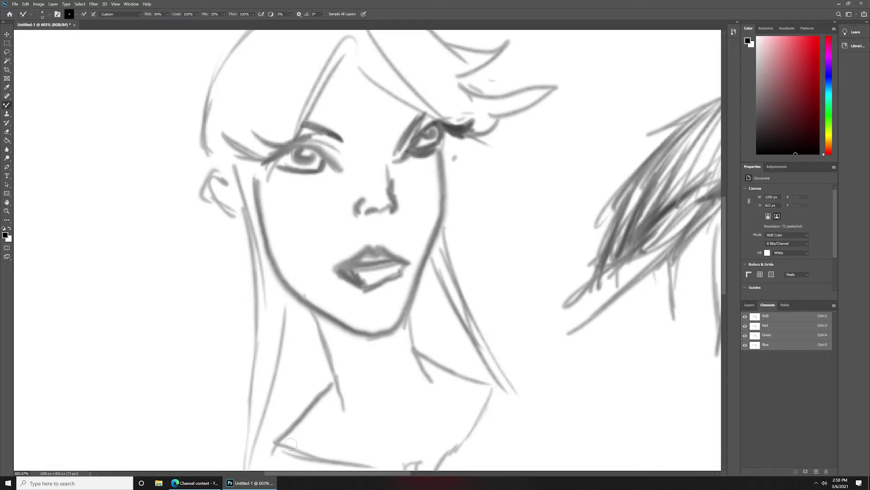
Choose the Soft Round brush tip and paint two soft grey test strokes left of the face
left_click(48, 15)
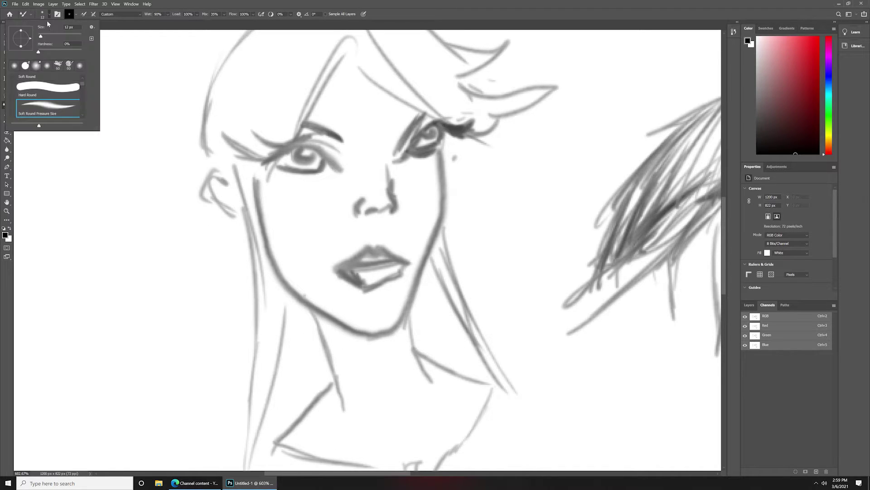
scroll(84, 86, "up", 3)
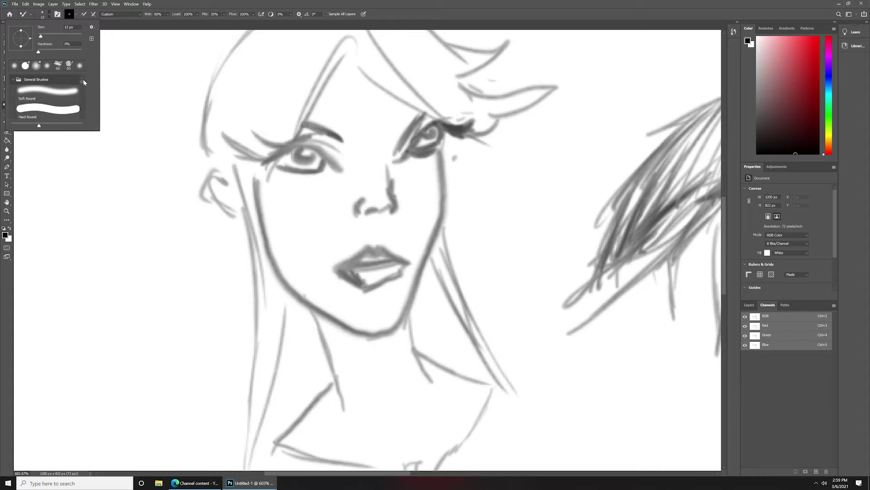
scroll(84, 82, "down", 3)
scroll(84, 86, "down", 2)
scroll(84, 87, "down", 2)
scroll(85, 89, "down", 2)
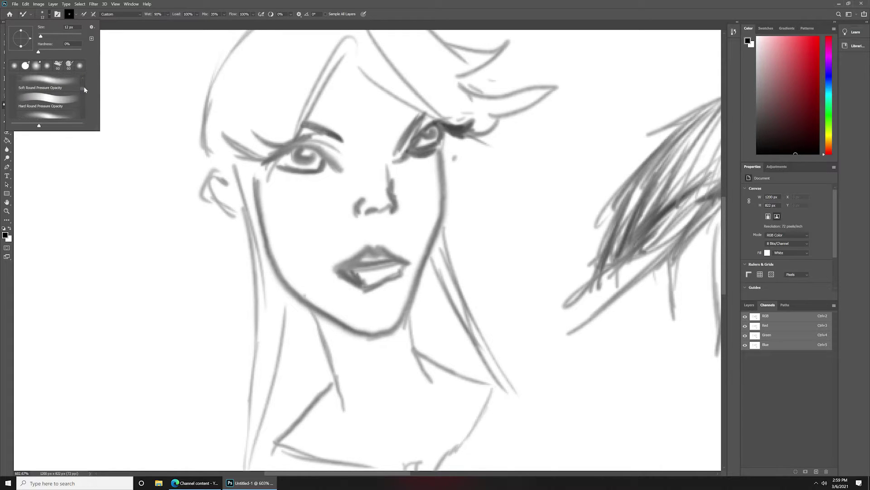
scroll(83, 89, "down", 2)
scroll(83, 93, "down", 1)
scroll(84, 94, "down", 2)
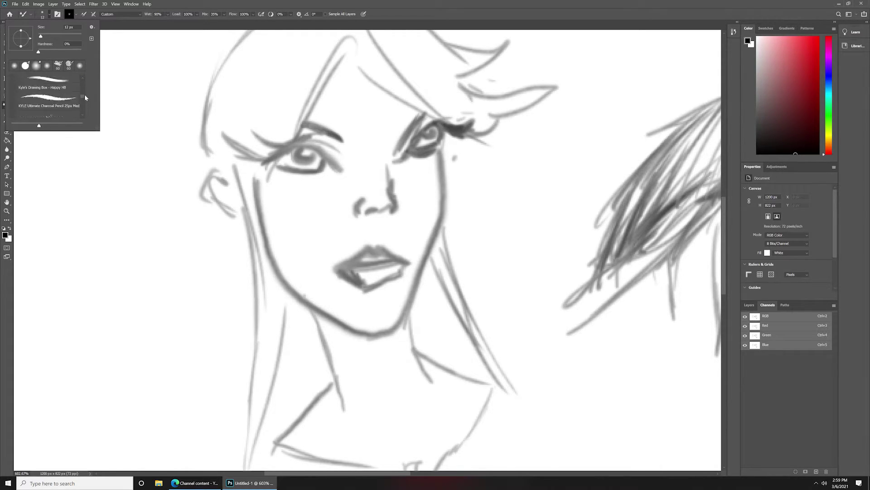
scroll(84, 94, "down", 2)
left_click_drag(85, 95, 84, 82)
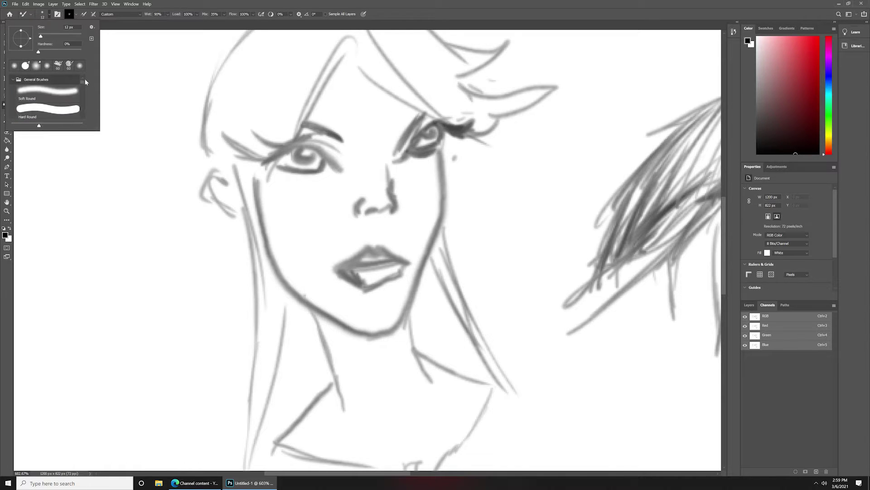
double_click(78, 95)
left_click_drag(110, 178, 142, 176)
left_click_drag(111, 192, 152, 195)
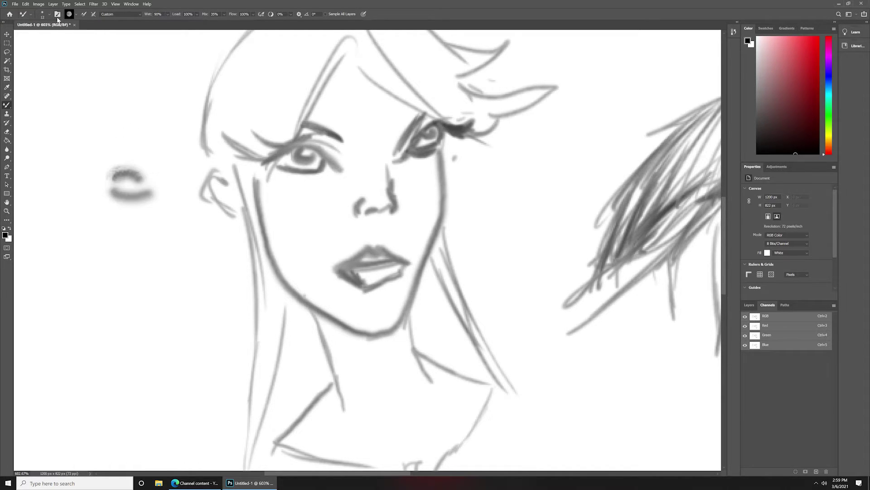
Check the brush colour and tool presets unchanged, then show the Brush Settings panel
left_click(70, 15)
left_click(500, 134)
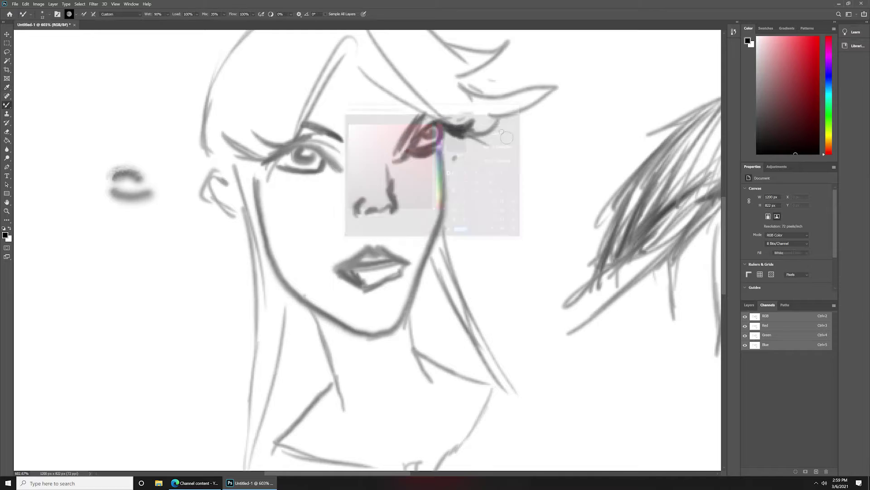
left_click(46, 17)
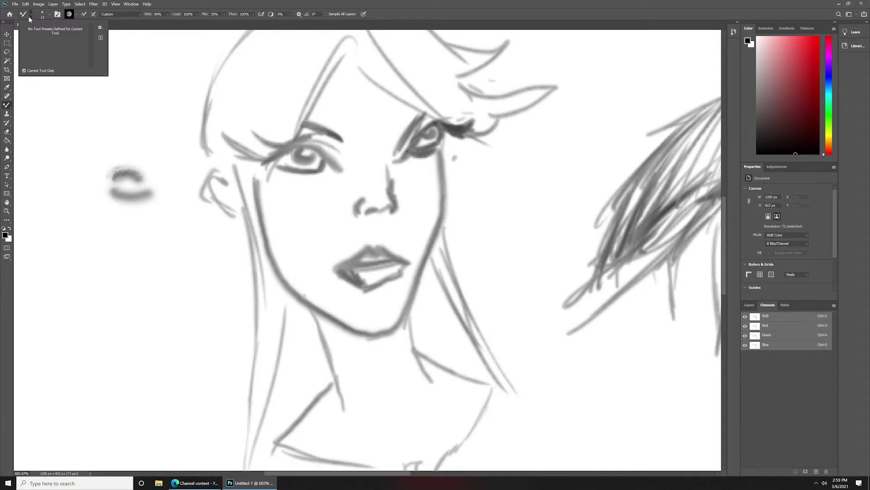
left_click(25, 14)
left_click(100, 28)
key("Escape")
key("Escape")
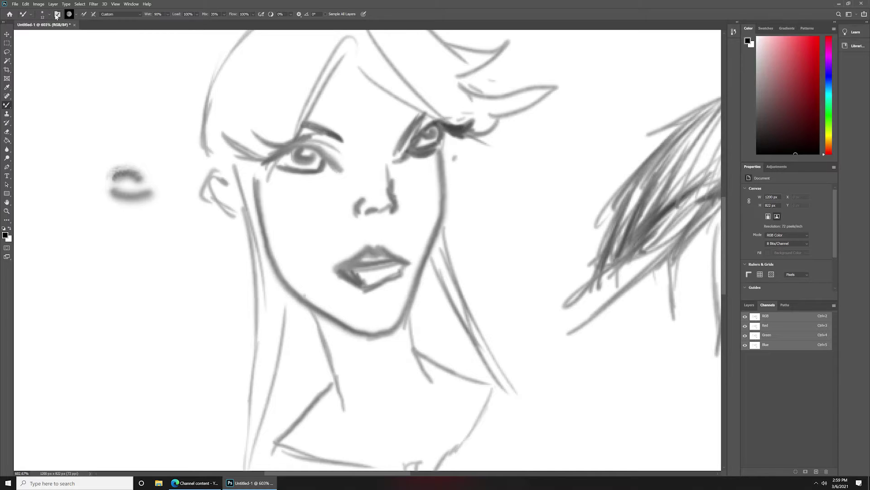
left_click(57, 15)
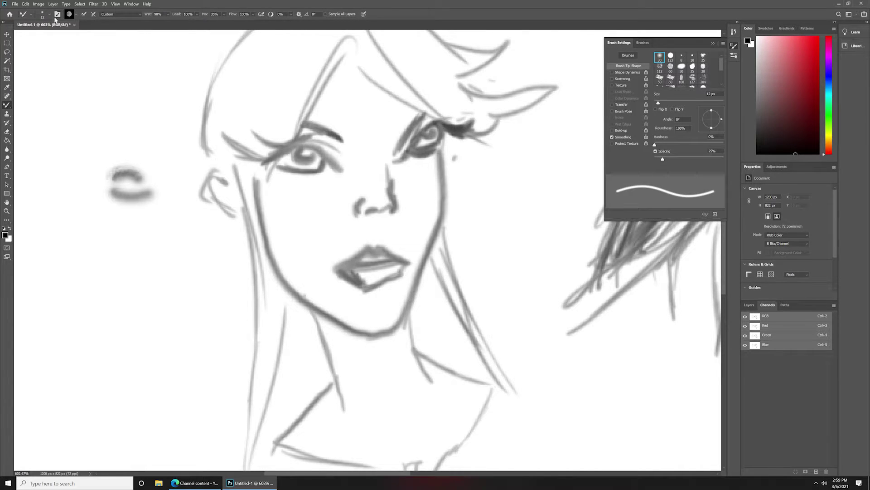
Select Hard Round Pressure Size and paint curved grey test strokes left of the face
left_click(47, 18)
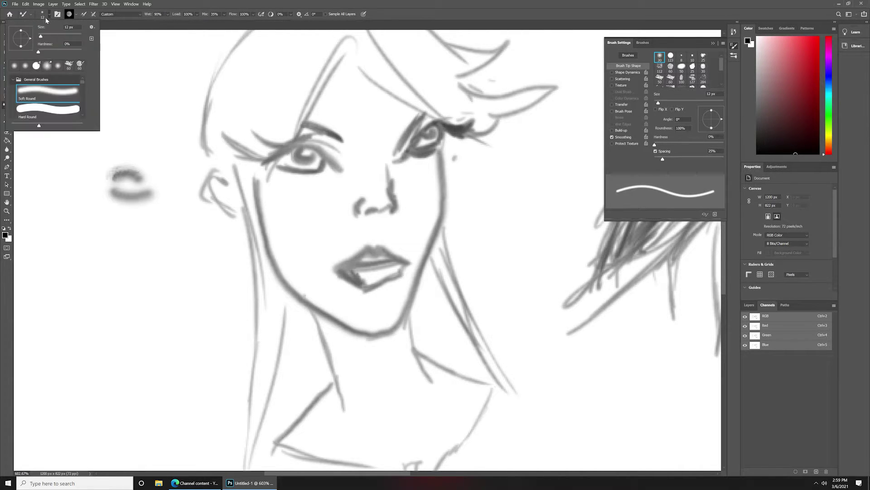
left_click_drag(82, 84, 82, 92)
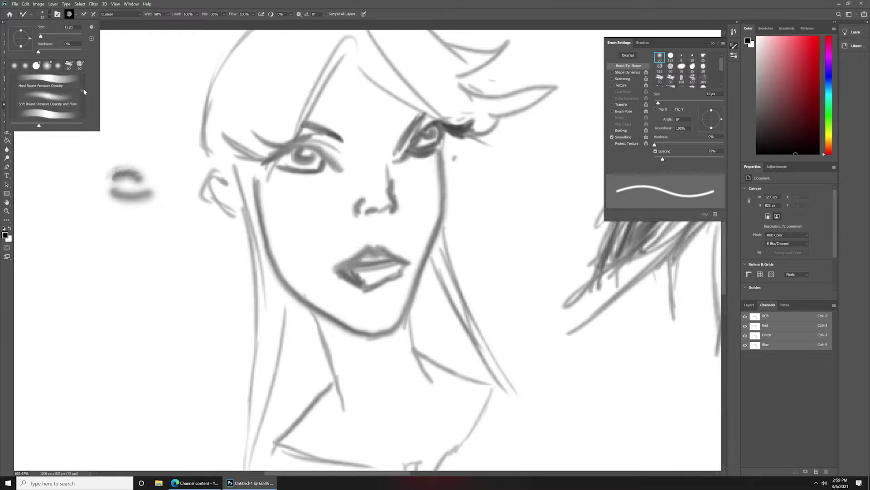
left_click(59, 87)
mouse_move(110, 275)
left_mouse_down()
mouse_move(141, 282)
mouse_move(149, 296)
left_mouse_up()
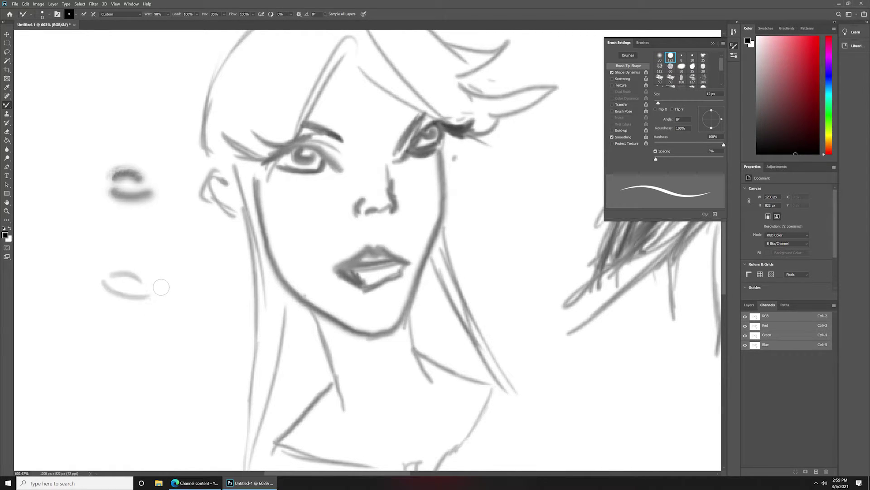
right_click(159, 279)
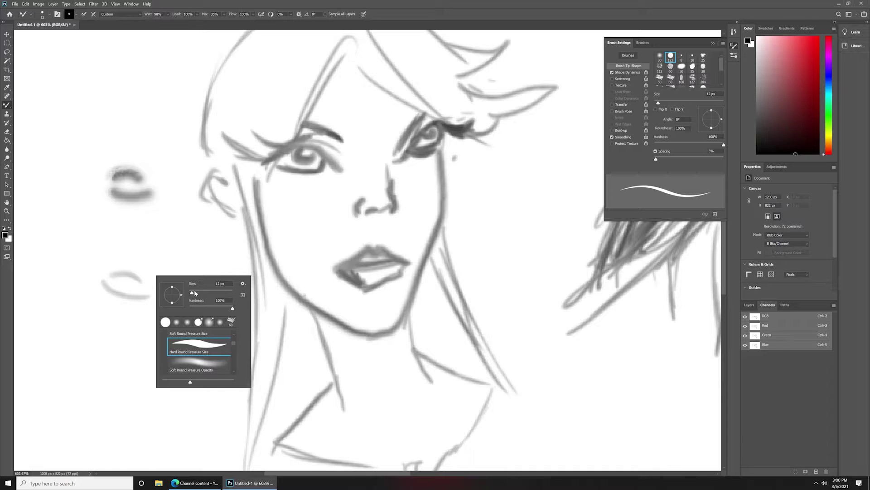
left_click(165, 259)
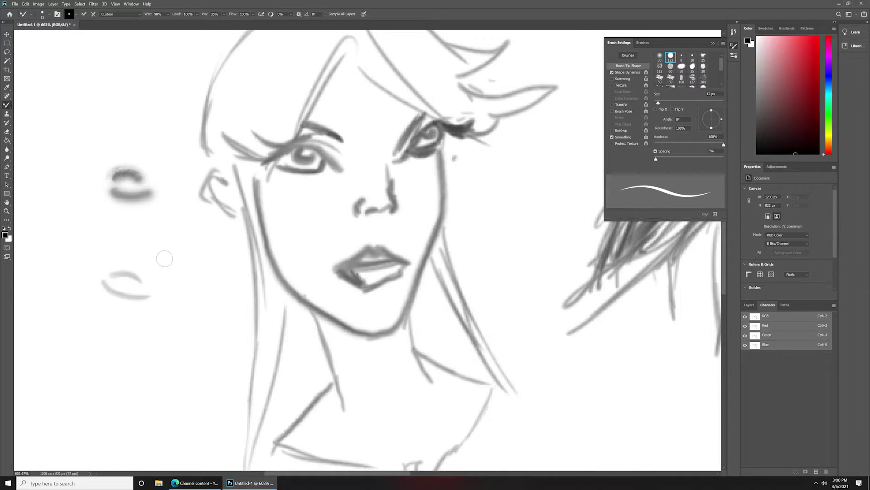
left_click_drag(150, 246, 186, 269)
left_click_drag(91, 212, 131, 234)
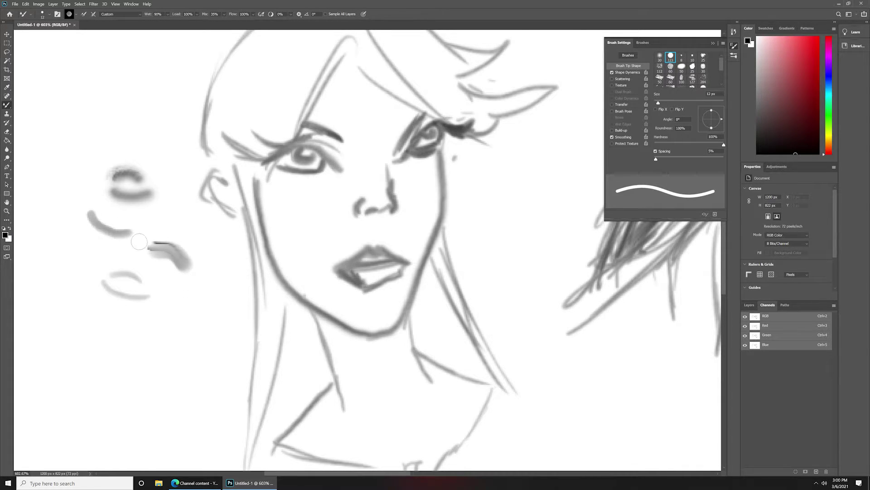
Try the Pencil Tool, then switch back to the Brush Tool
left_click(44, 15)
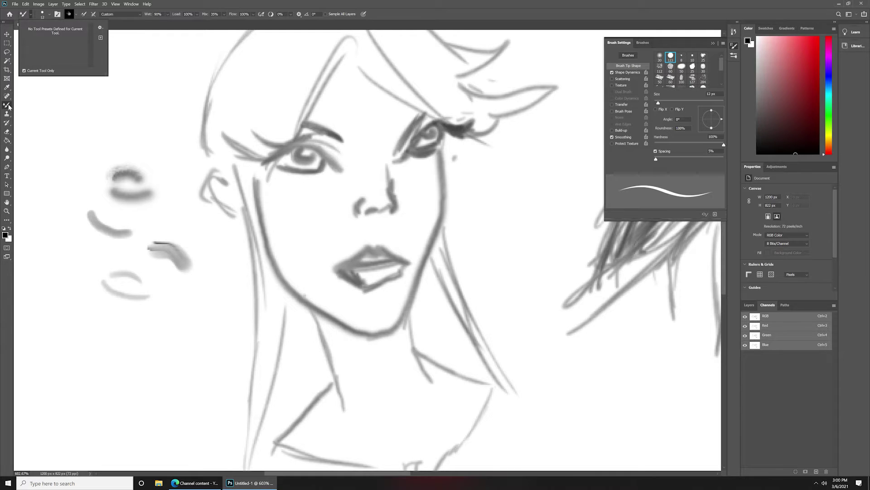
left_click(9, 106)
right_click(9, 106)
left_click(36, 110)
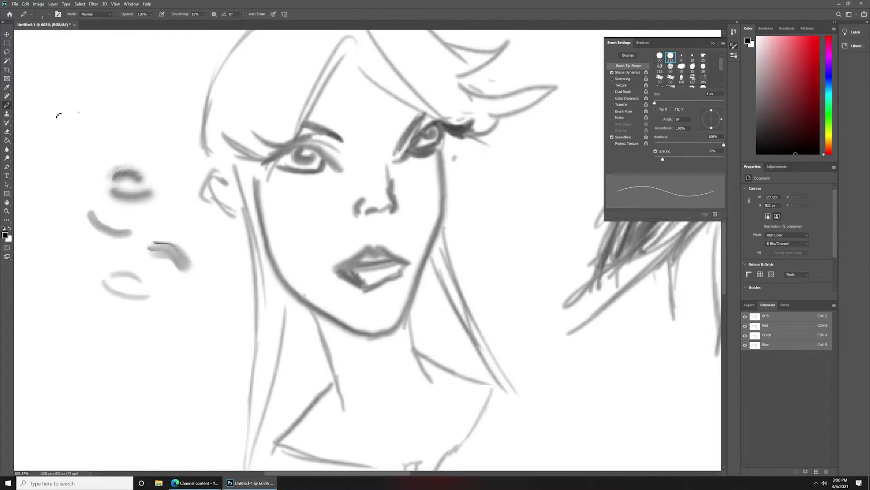
right_click(9, 106)
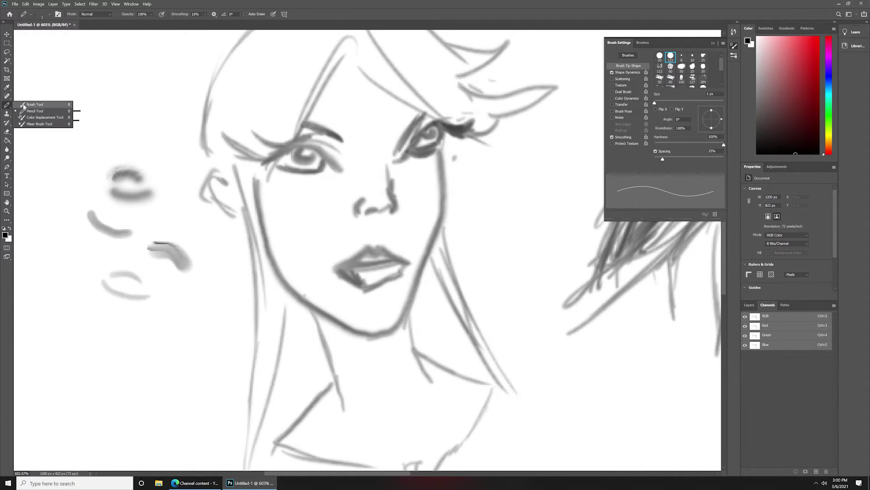
left_click(33, 105)
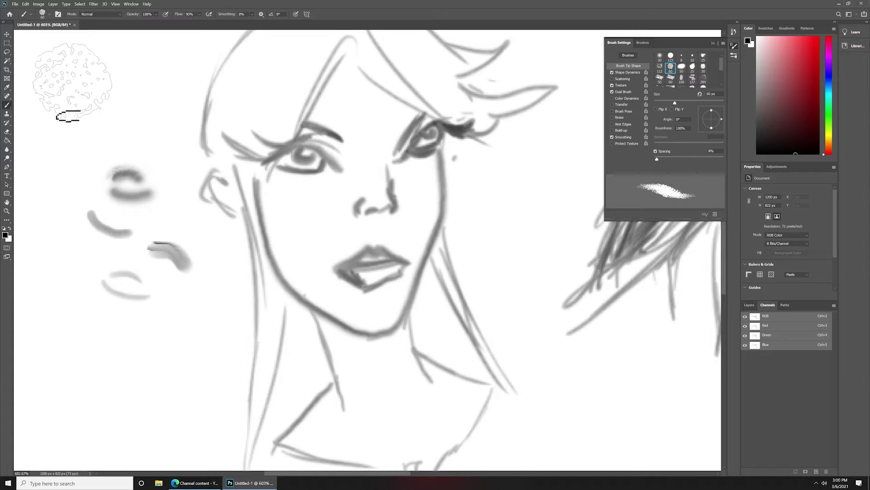
Pick a soft round brush, dab a test mark, shrink to 15 px and paint a thick curved stroke
left_click(48, 16)
left_click(42, 68)
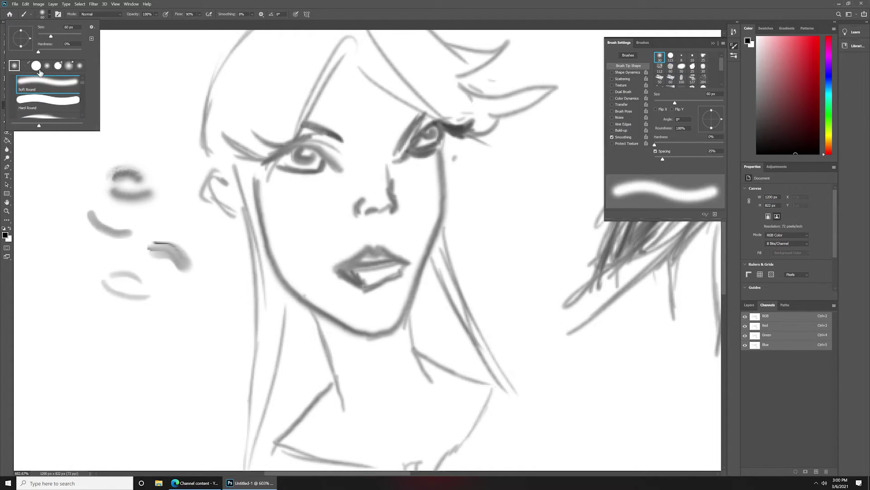
left_click(111, 101)
right_click(109, 163)
left_click_drag(152, 180, 144, 179)
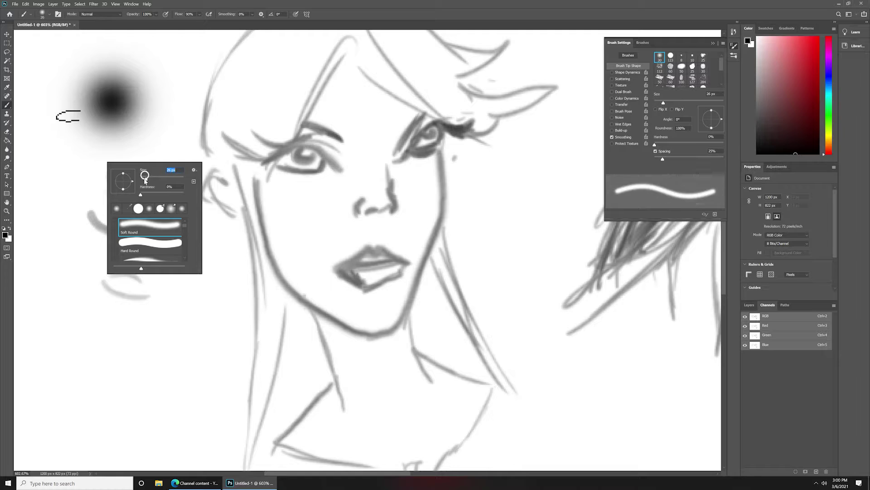
left_click(44, 182)
left_click_drag(33, 175, 69, 180)
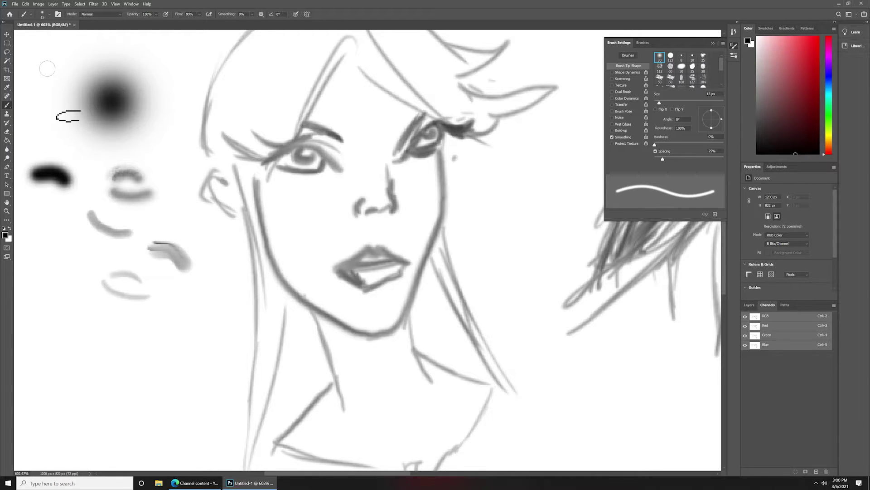
Raise brush hardness to 9% and dab several soft black test marks
left_click(43, 16)
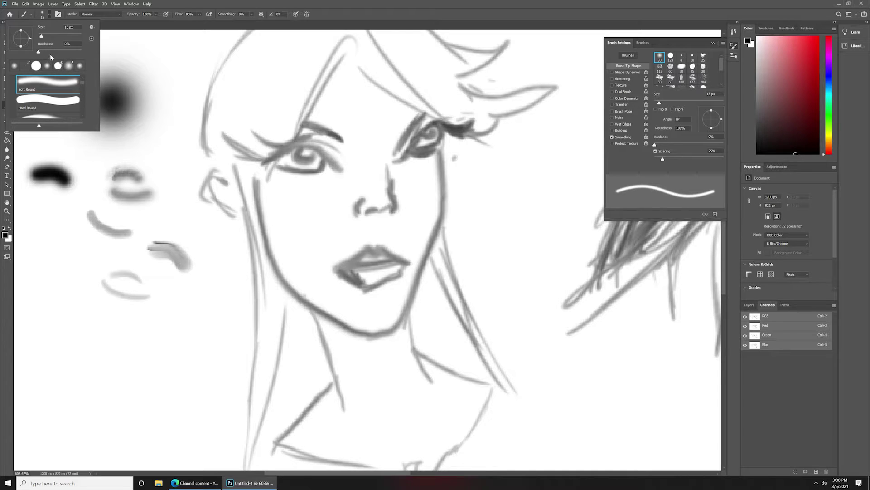
mouse_move(42, 51)
left_mouse_down()
mouse_move(72, 60)
mouse_move(73, 84)
left_mouse_up()
left_click(71, 113)
left_click(134, 58)
left_click(51, 54)
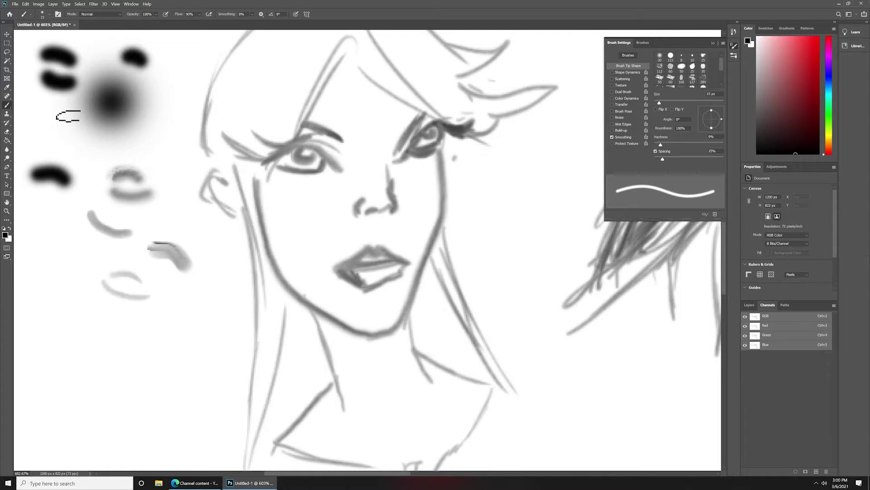
left_click(200, 14)
left_click(165, 97)
Shrink the brush to 9 px and paint dark mouth-like strokes, a dot and a V mark
right_click(166, 361)
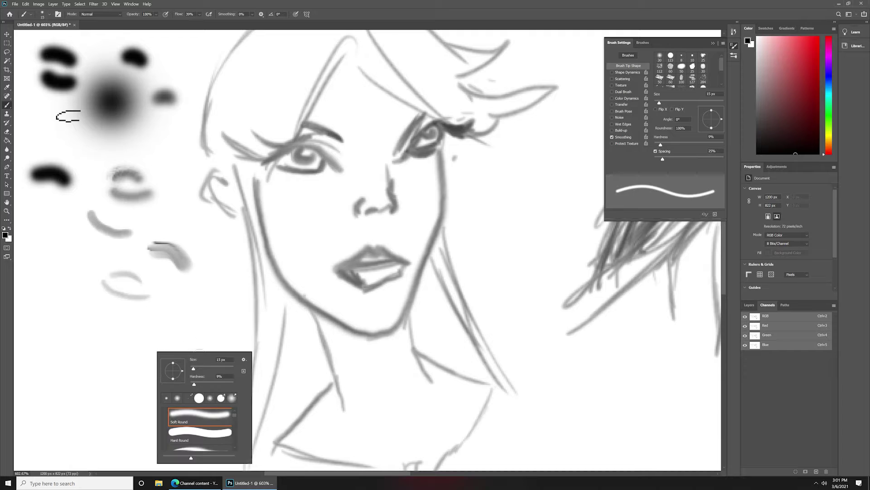
left_click_drag(194, 371, 192, 371)
left_click_drag(80, 348, 115, 350)
mouse_move(78, 360)
left_mouse_down()
mouse_move(120, 368)
mouse_move(146, 338)
left_mouse_up()
left_click(158, 363)
left_click_drag(174, 281, 198, 286)
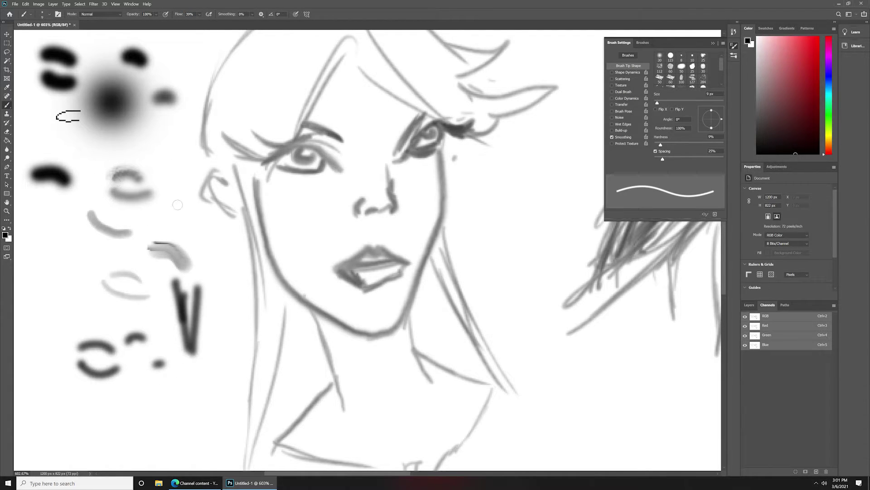
Adjust flow to 70% and opacity to 45%, painting scribbled and grey oval loop strokes
left_click(99, 15)
left_click(156, 14)
left_click_drag(81, 237, 108, 273)
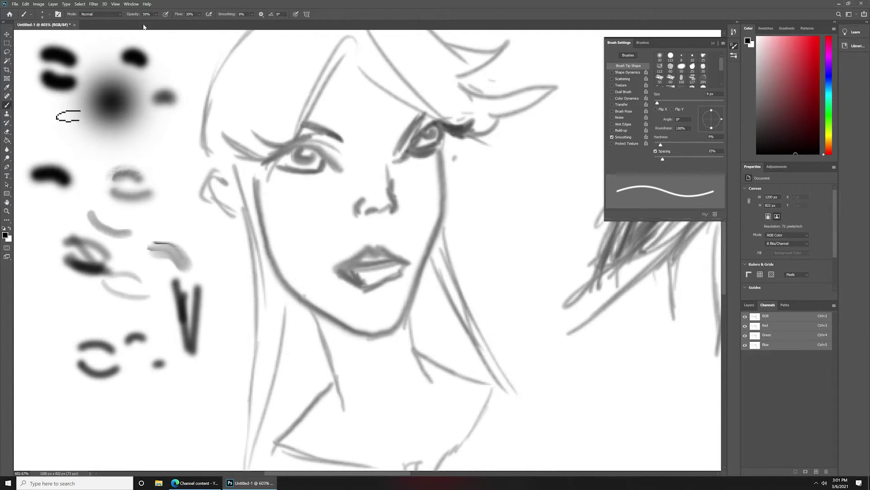
left_click(199, 14)
left_click_drag(205, 23, 215, 24)
left_click_drag(58, 302, 86, 320)
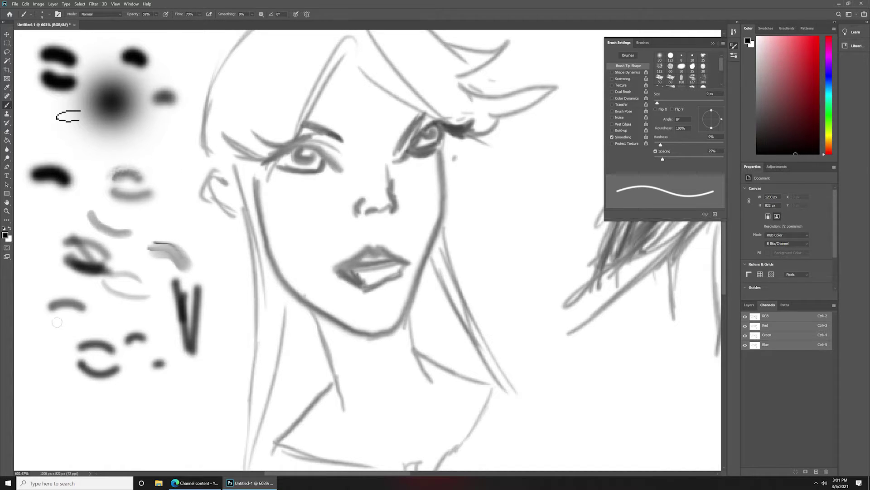
left_click(156, 14)
left_click_drag(167, 22, 160, 23)
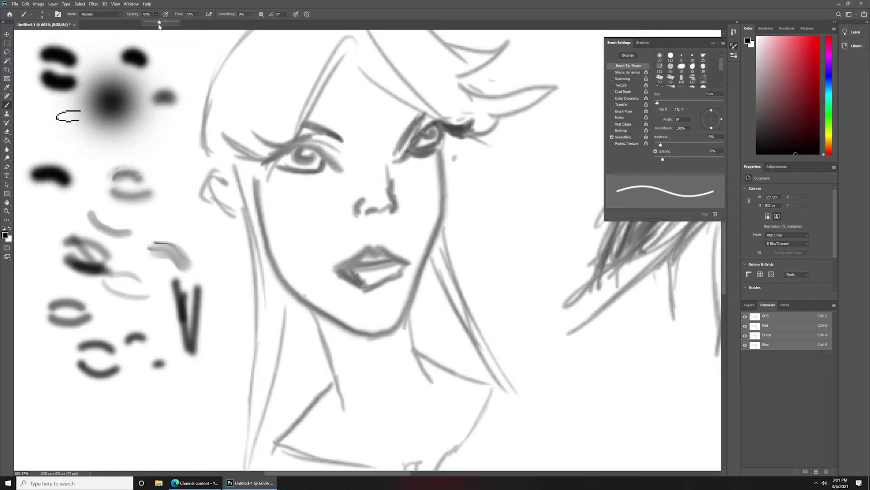
left_click_drag(76, 406, 111, 412)
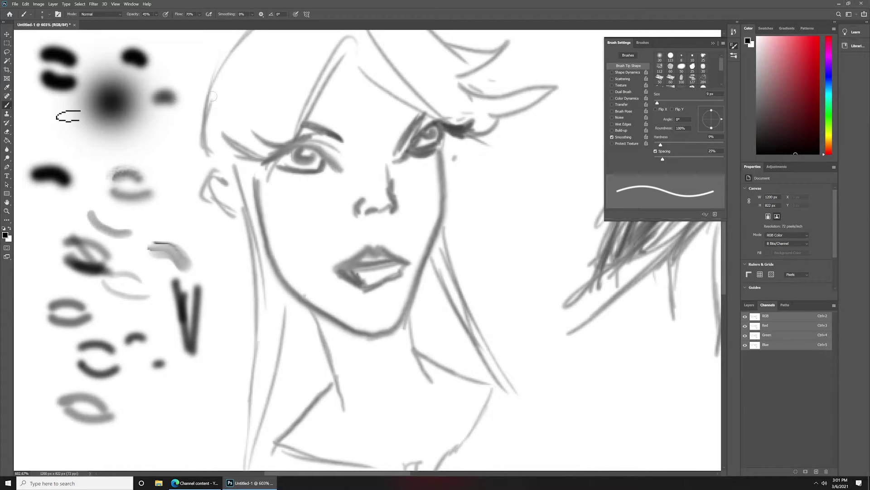
Paint dark 10 px strokes below the V mark, then set the brush size to 17 px
right_click(209, 372)
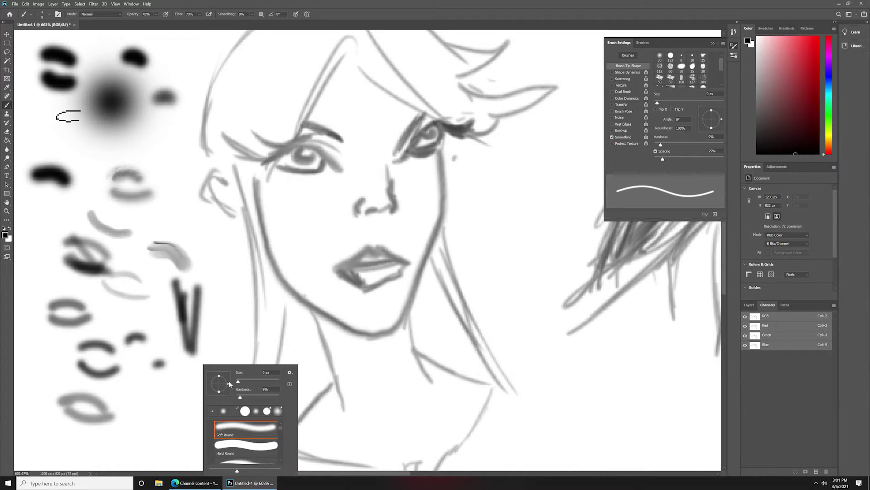
left_click(239, 383)
left_click_drag(199, 342, 194, 410)
left_click_drag(190, 377, 179, 399)
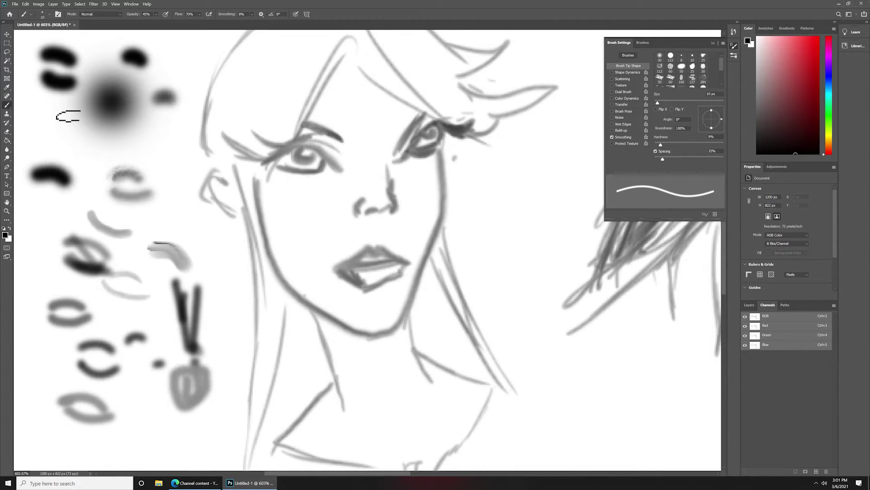
right_click(183, 364)
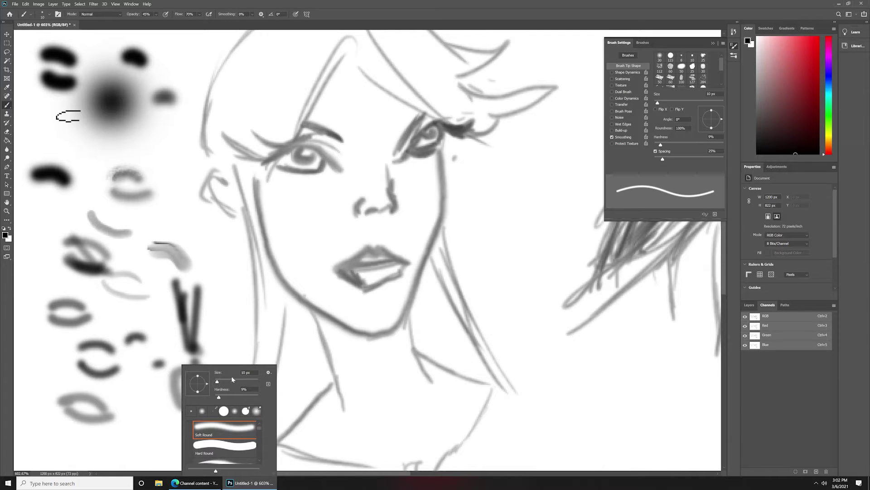
left_click(245, 372)
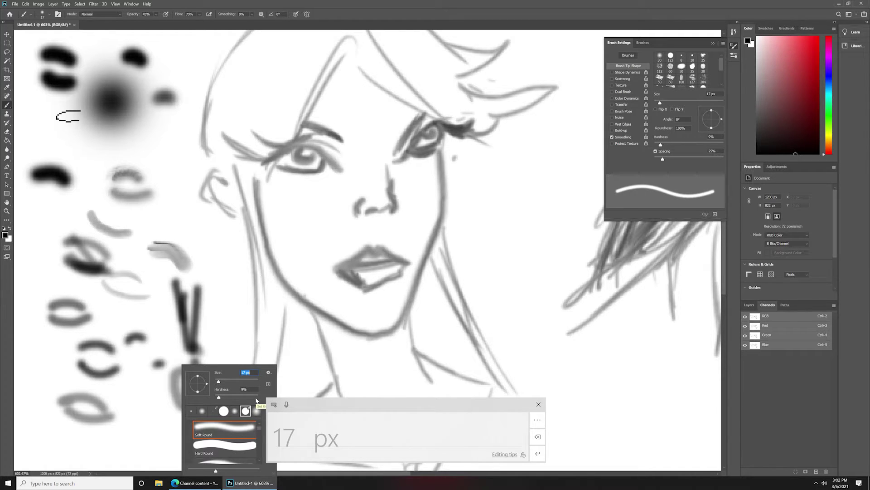
key("Escape")
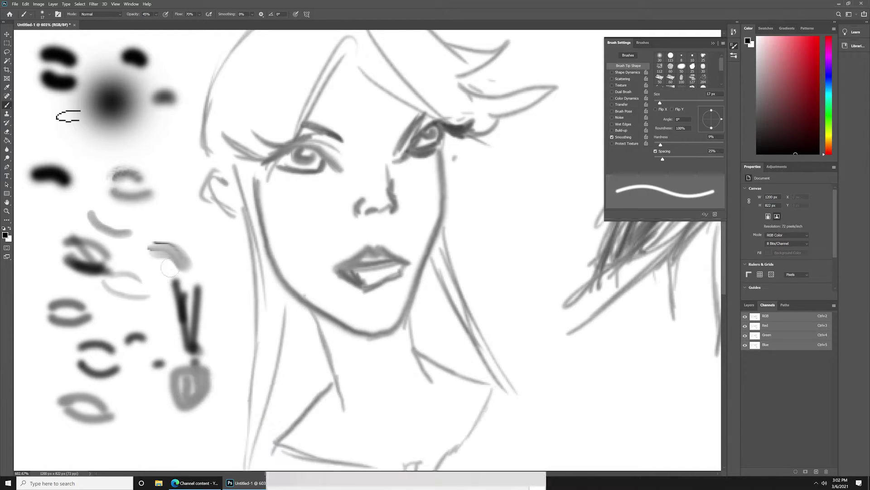
At 3 px, draw a lip-like test curve plus curved strokes and dark scribbles beside the neck
right_click(173, 286)
left_click_drag(205, 278, 202, 277)
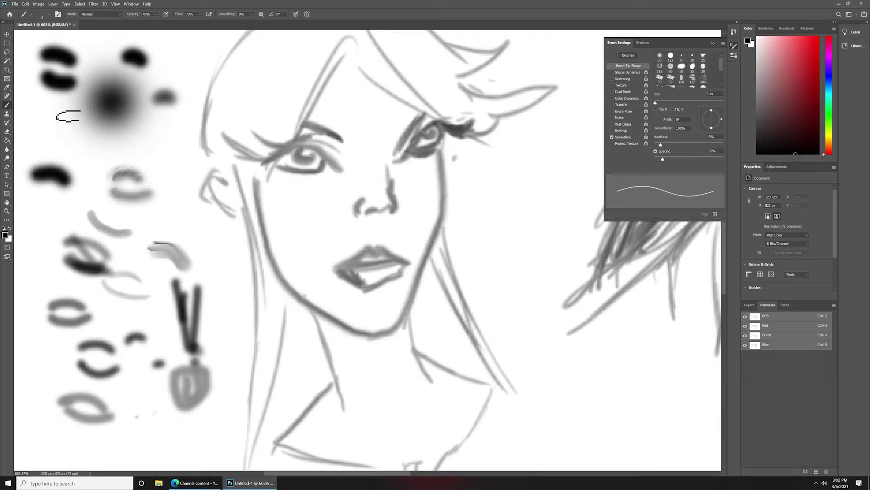
key("Return")
left_click_drag(136, 415, 168, 431)
left_click_drag(542, 372, 580, 361)
mouse_move(529, 388)
left_mouse_down()
mouse_move(583, 381)
mouse_move(576, 403)
mouse_move(624, 368)
left_mouse_up()
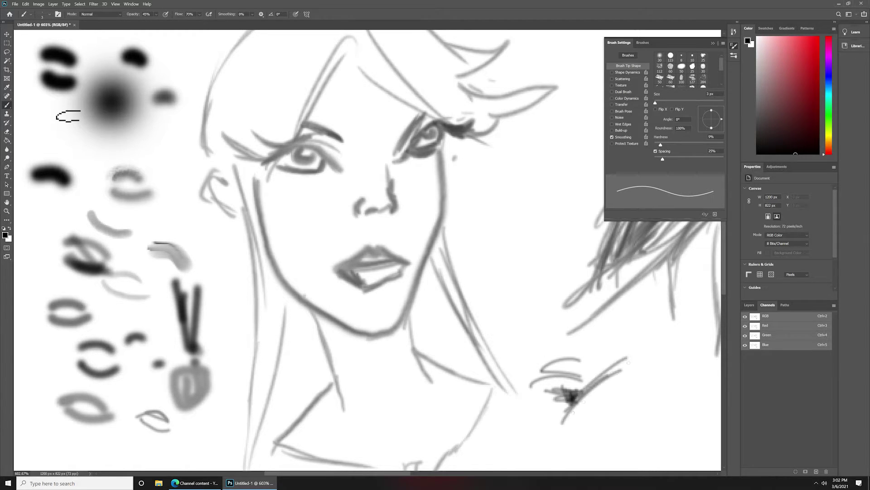
left_click_drag(570, 410, 628, 359)
Marquee-select both heads and test marks, move them up-left, deselect, and return to the Brush
scroll(107, 184, "down", 3)
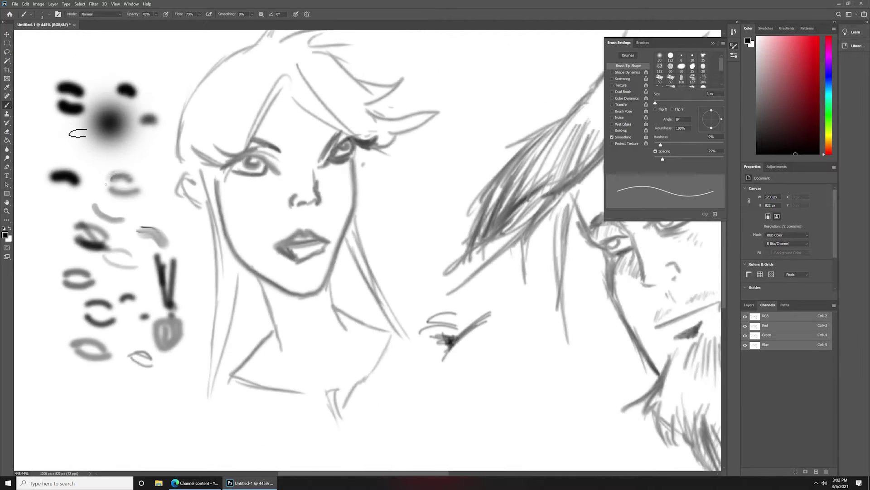
scroll(107, 186, "down", 3)
scroll(109, 188, "up", 3)
scroll(109, 187, "down", 2)
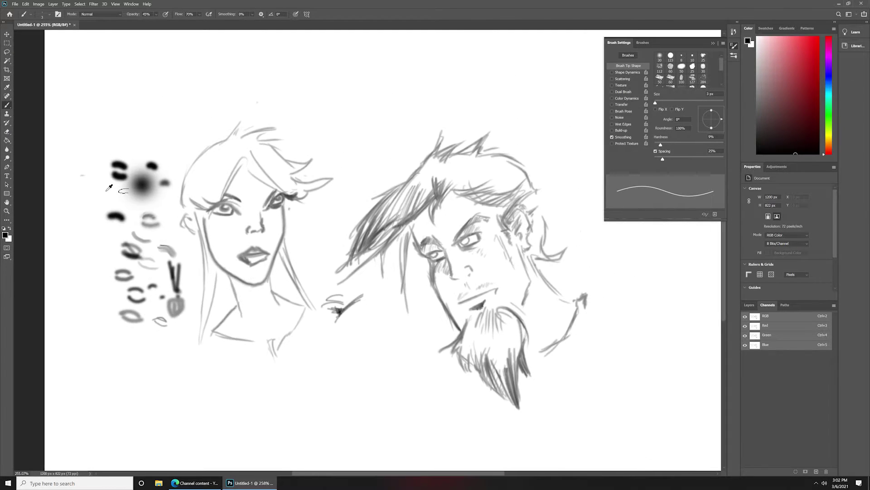
scroll(107, 185, "down", 1)
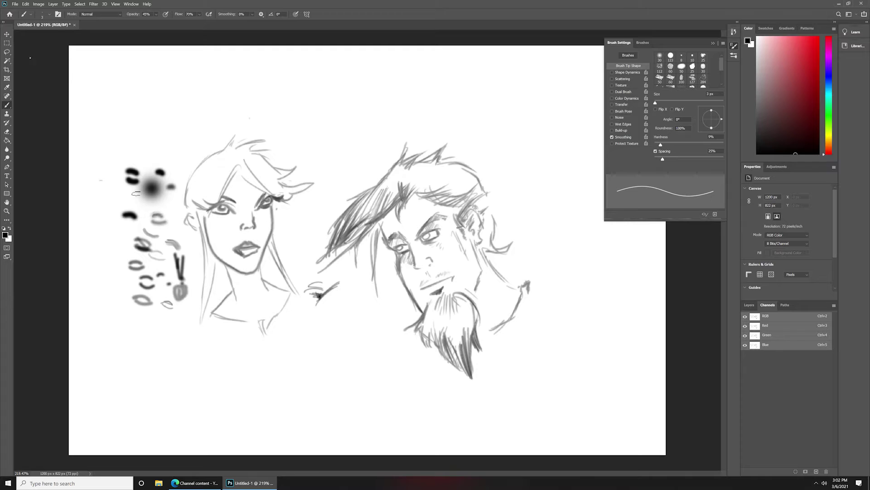
left_click(7, 43)
mouse_move(87, 106)
left_mouse_down()
mouse_move(485, 399)
mouse_move(558, 408)
left_mouse_up()
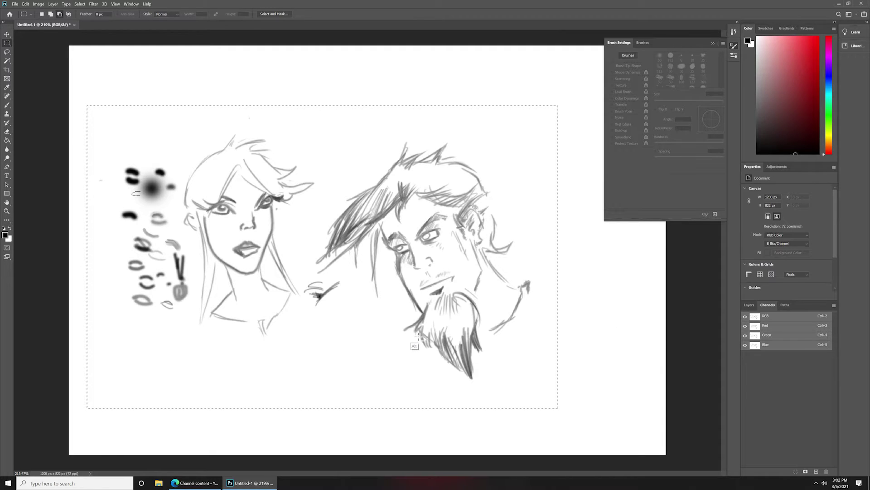
mouse_move(415, 337)
left_mouse_down()
mouse_move(364, 261)
mouse_move(360, 271)
left_mouse_up()
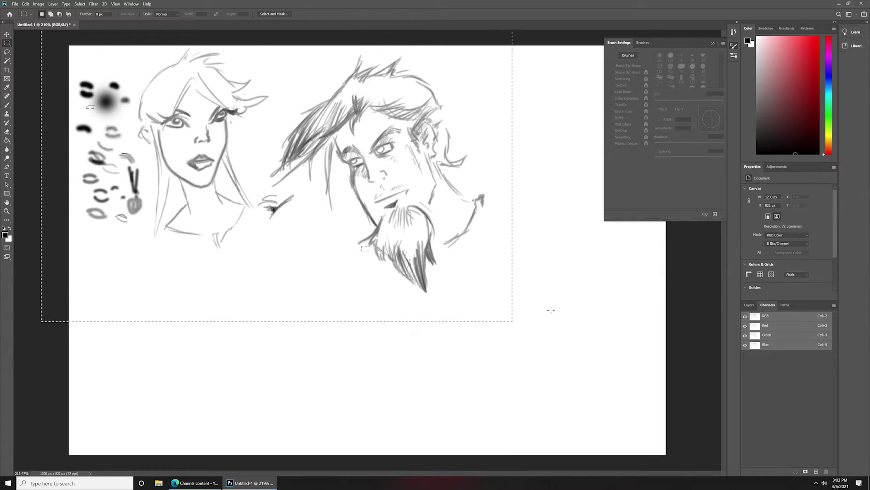
key("ctrl+d")
left_click(7, 106)
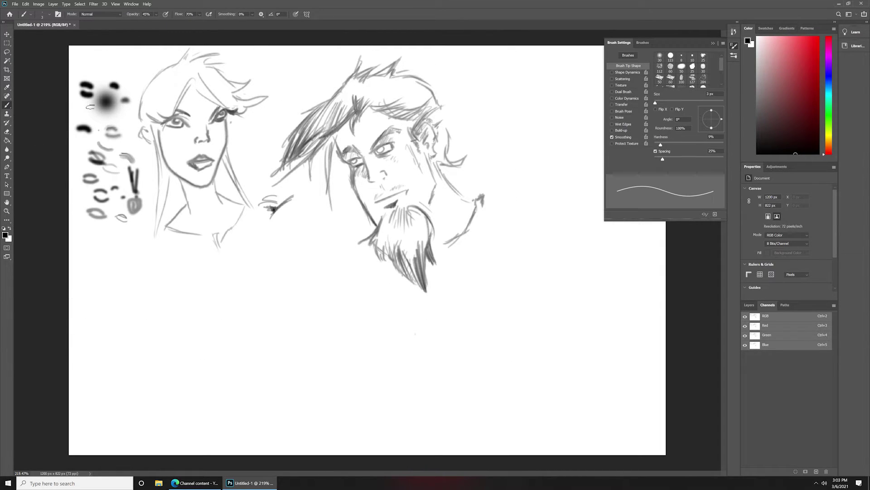
In the blank lower canvas, sketch marks, the left eye circle with brow, and the right eye
scroll(98, 130, "up", 1)
scroll(98, 130, "up", 3)
scroll(98, 130, "up", 1)
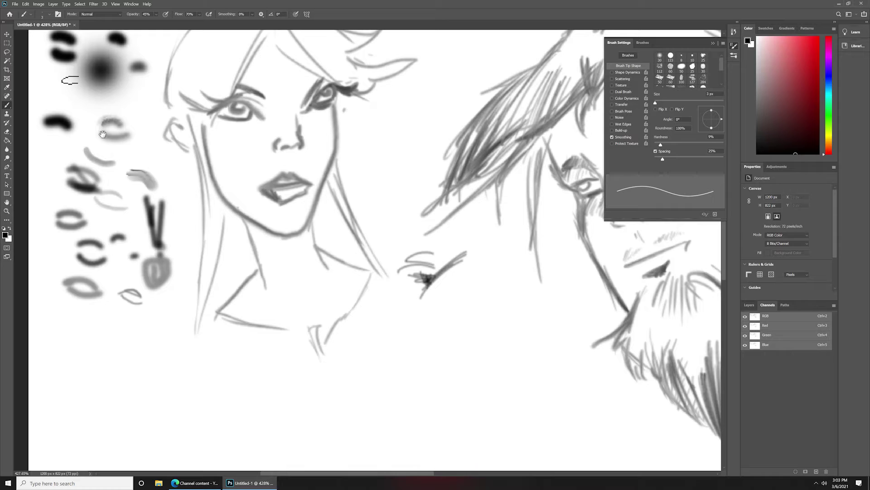
mouse_move(402, 396)
left_mouse_down()
mouse_move(354, 151)
mouse_move(371, 72)
mouse_move(402, 245)
mouse_move(377, 194)
mouse_move(381, 185)
left_mouse_up()
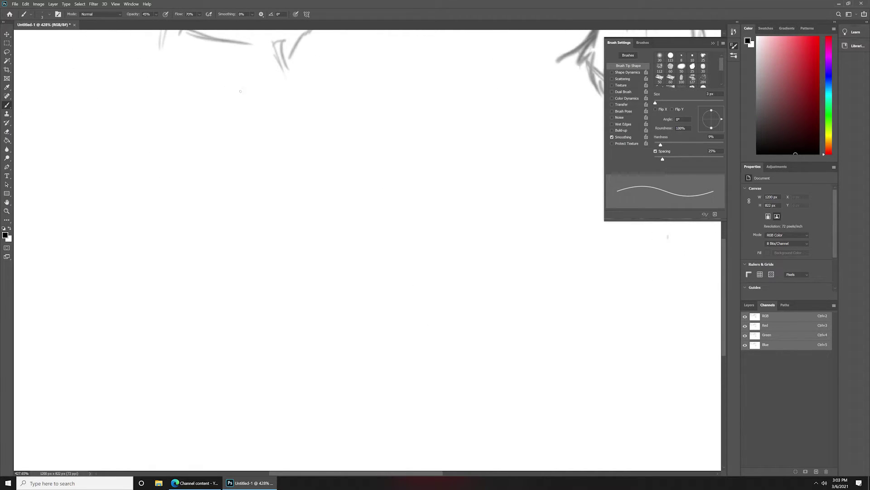
mouse_move(232, 93)
left_mouse_down()
mouse_move(243, 71)
mouse_move(256, 75)
left_mouse_up()
left_click_drag(268, 77, 268, 84)
mouse_move(291, 226)
left_mouse_down()
mouse_move(265, 272)
mouse_move(337, 249)
mouse_move(345, 229)
mouse_move(266, 196)
mouse_move(272, 204)
left_mouse_up()
left_click_drag(356, 258, 413, 232)
mouse_move(355, 260)
left_mouse_down()
mouse_move(378, 258)
mouse_move(389, 272)
mouse_move(399, 233)
mouse_move(380, 276)
left_mouse_up()
Refine both eyes, darken their lower lids, and join the brows between them
left_click_drag(249, 262, 281, 272)
left_click_drag(243, 263, 315, 273)
left_click_drag(263, 274, 309, 272)
left_click_drag(370, 277, 403, 277)
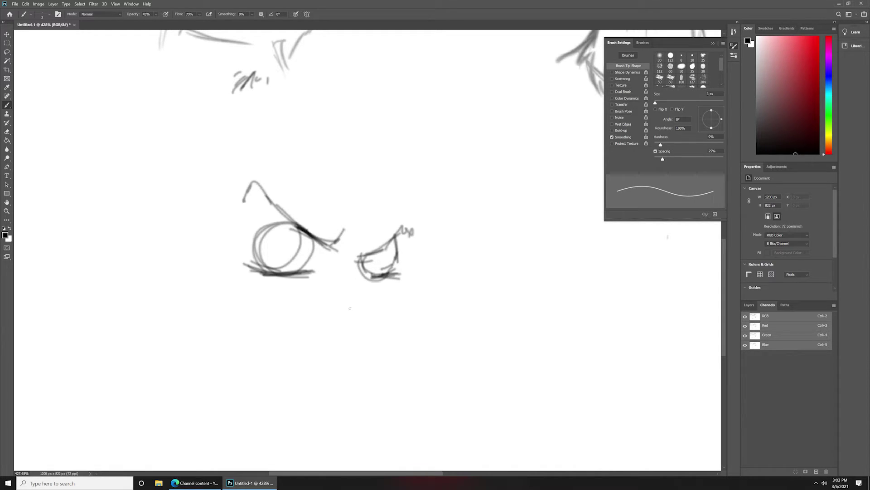
left_click_drag(335, 248, 358, 261)
left_click_drag(353, 241, 351, 257)
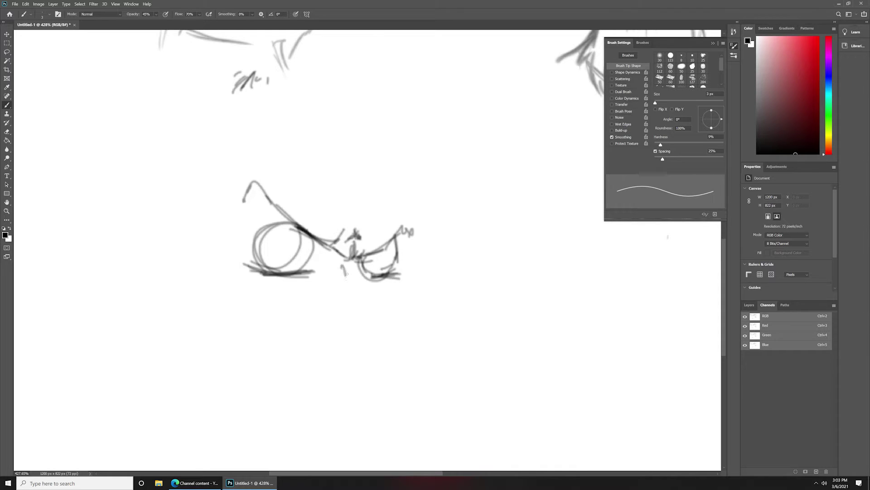
Draw the mouth line, mouth corner and nose, then a darkened jaw curve
mouse_move(312, 300)
left_mouse_down()
mouse_move(303, 319)
mouse_move(360, 318)
left_mouse_up()
left_click_drag(352, 285, 353, 305)
left_click_drag(344, 294, 355, 293)
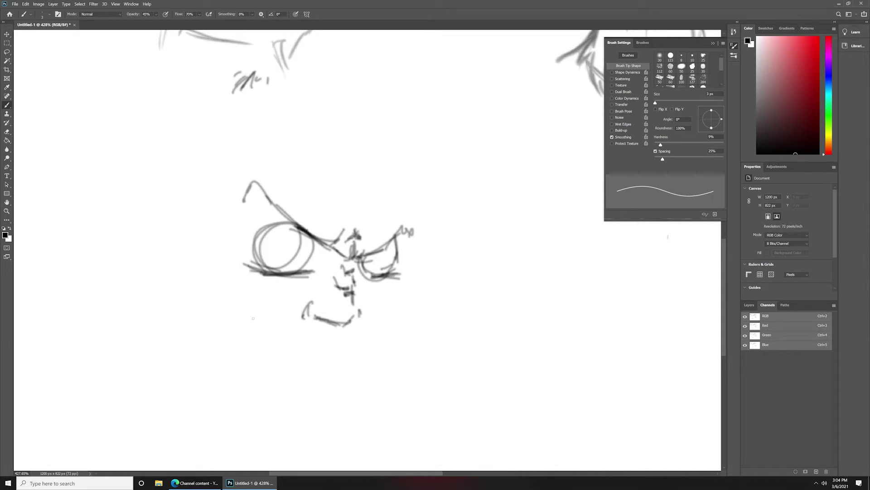
mouse_move(249, 312)
left_mouse_down()
mouse_move(343, 356)
mouse_move(298, 347)
mouse_move(337, 355)
left_mouse_up()
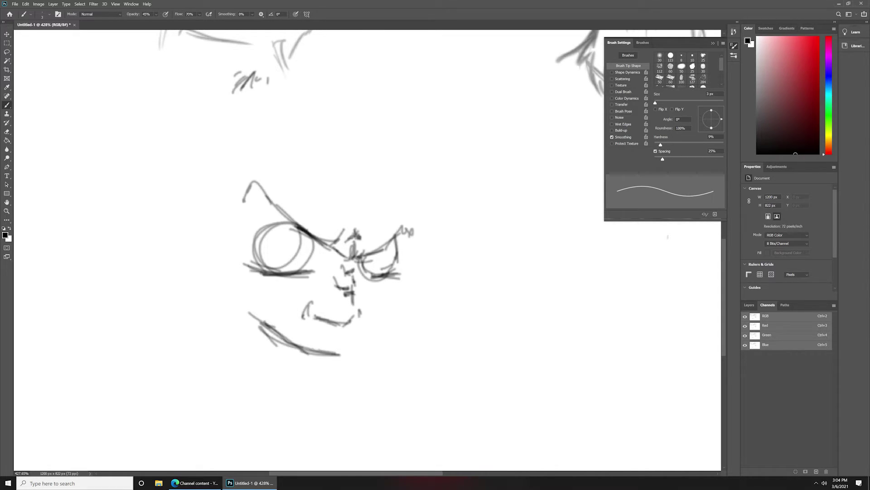
left_click_drag(266, 325, 319, 351)
left_click_drag(243, 306, 270, 328)
Hatch the left jaw, thicken the left brow, and hatch the right eyebrow
left_click_drag(239, 306, 291, 347)
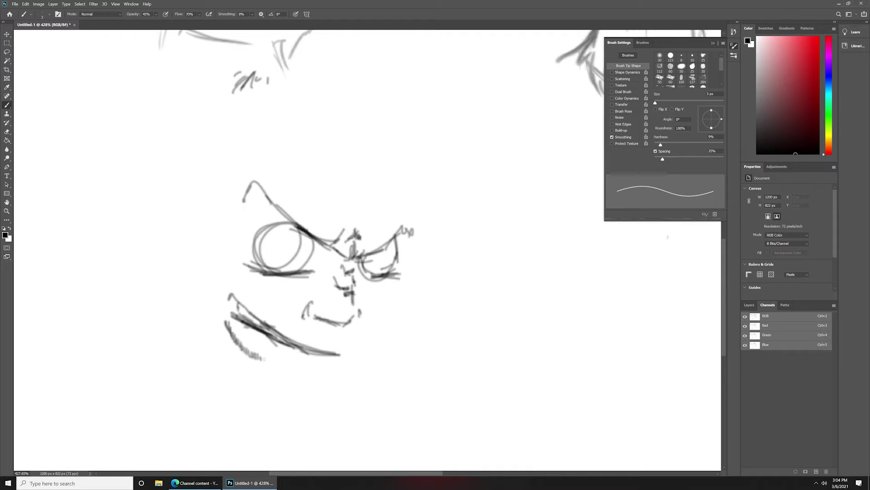
mouse_move(236, 323)
left_mouse_down()
mouse_move(249, 352)
mouse_move(263, 360)
left_mouse_up()
mouse_move(244, 201)
left_mouse_down()
mouse_move(281, 194)
mouse_move(293, 221)
left_mouse_up()
left_click_drag(277, 189, 296, 224)
mouse_move(290, 205)
left_mouse_down()
mouse_move(300, 227)
mouse_move(330, 243)
left_mouse_up()
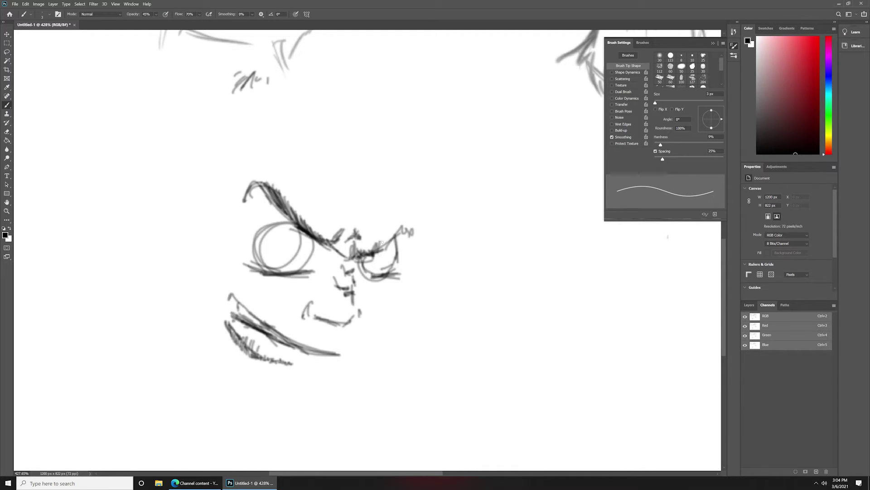
left_click_drag(377, 253, 396, 228)
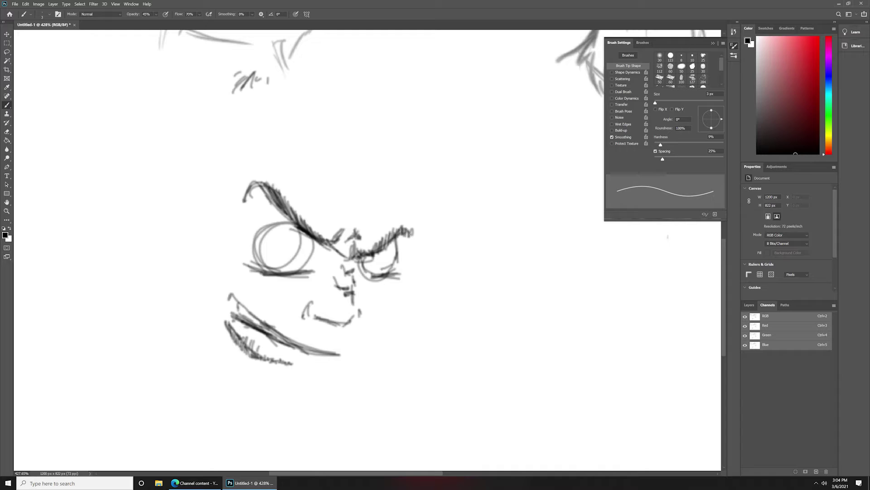
Draw a pointed ear left of the face with an inner fold and tip
left_click_drag(204, 211, 140, 151)
mouse_move(136, 163)
left_mouse_down()
mouse_move(131, 187)
mouse_move(150, 230)
left_mouse_up()
left_click_drag(143, 213, 192, 261)
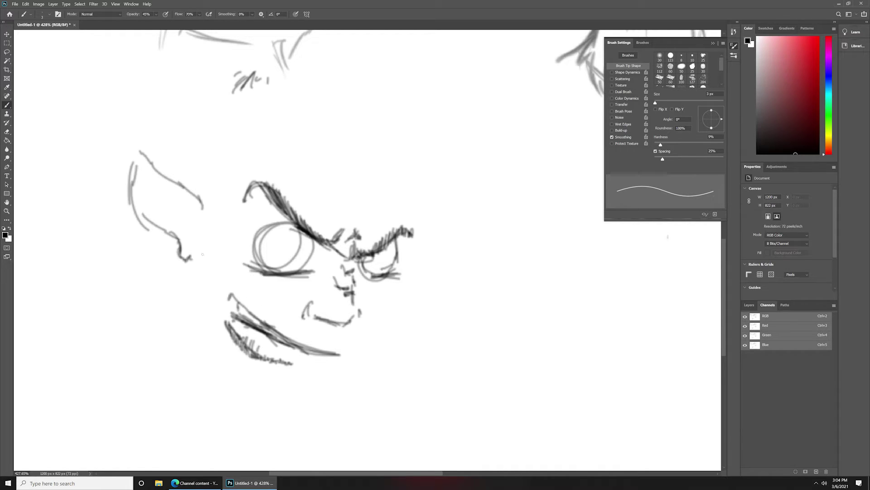
left_click_drag(143, 171, 196, 236)
left_click_drag(190, 217, 194, 234)
Add a hatched hanging earring and ear details, then outline both jaw sides and the chin
mouse_move(179, 270)
left_mouse_down()
mouse_move(177, 303)
mouse_move(200, 320)
mouse_move(201, 288)
mouse_move(202, 315)
mouse_move(194, 295)
mouse_move(195, 308)
left_mouse_up()
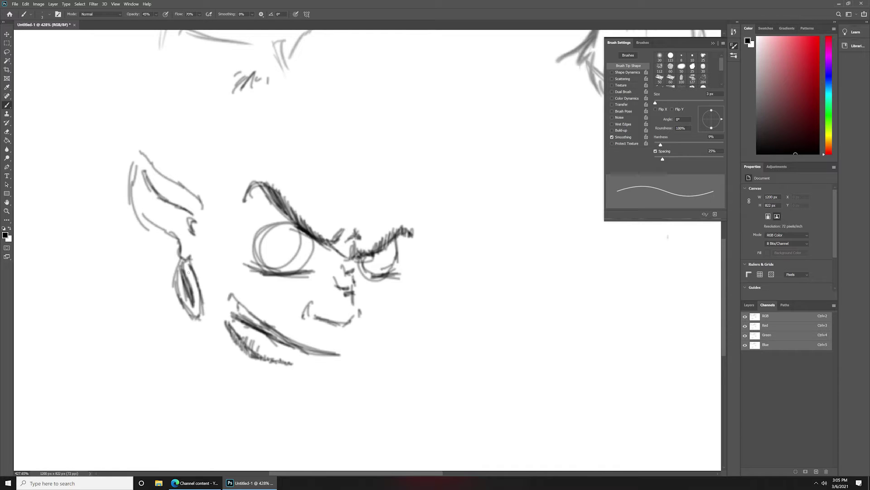
left_click_drag(194, 273, 198, 298)
left_click_drag(185, 255, 197, 308)
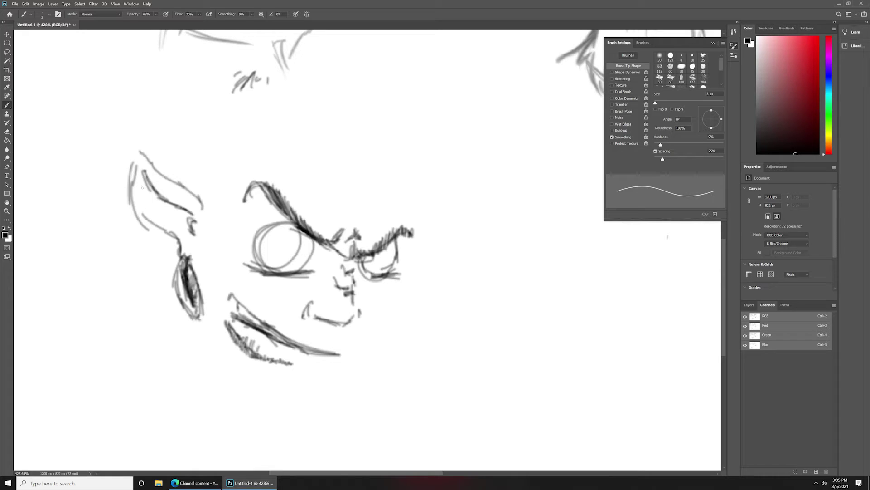
mouse_move(143, 177)
left_mouse_down()
mouse_move(147, 204)
mouse_move(192, 238)
left_mouse_up()
mouse_move(395, 270)
left_mouse_down()
mouse_move(401, 306)
mouse_move(368, 345)
mouse_move(315, 379)
left_mouse_up()
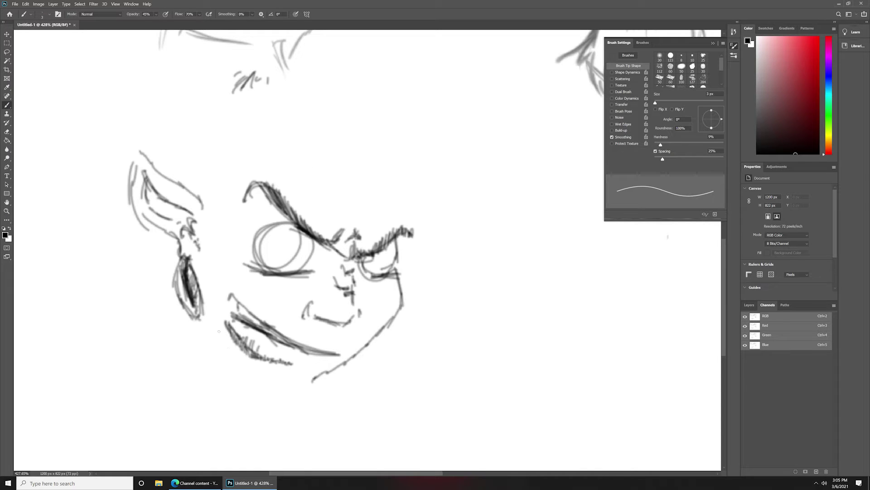
mouse_move(209, 323)
left_mouse_down()
mouse_move(221, 392)
mouse_move(263, 405)
mouse_move(291, 398)
mouse_move(296, 381)
mouse_move(328, 370)
left_mouse_up()
Outline the top of the goblin's head with light brush strokes
left_click_drag(176, 175, 221, 114)
left_click_drag(267, 92, 277, 97)
left_click_drag(354, 110, 373, 121)
mouse_move(392, 143)
left_mouse_down()
mouse_move(413, 175)
mouse_move(421, 220)
left_mouse_up()
Add hair strands above the right eye and along the right head curve
left_click_drag(371, 185, 433, 144)
left_click_drag(380, 170, 449, 159)
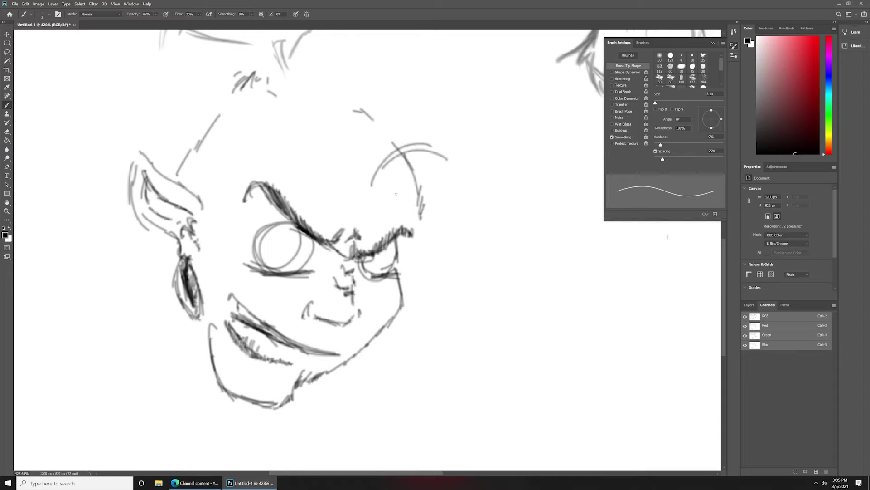
mouse_move(386, 193)
left_mouse_down()
mouse_move(474, 198)
mouse_move(446, 119)
mouse_move(488, 136)
left_mouse_up()
left_click_drag(466, 144, 494, 256)
Draw and thicken a long flowing strand of hair down the right side
left_click_drag(471, 207, 439, 299)
left_click_drag(459, 245, 429, 363)
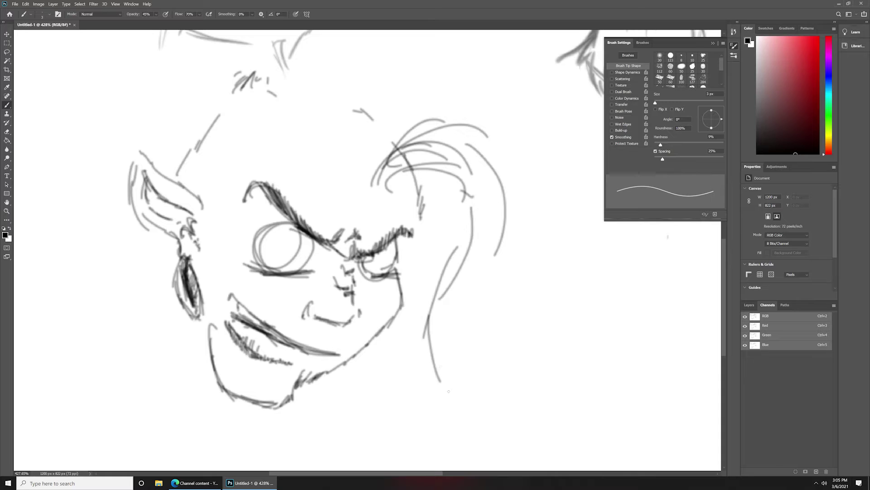
left_click_drag(467, 272, 459, 404)
left_click_drag(499, 245, 449, 313)
left_click_drag(464, 231, 439, 322)
left_click_drag(439, 290, 427, 394)
left_click_drag(421, 348, 446, 408)
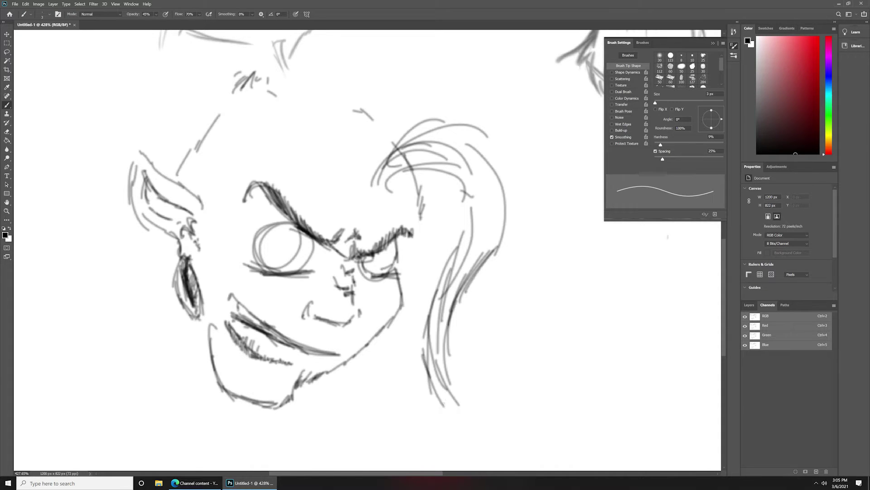
left_click_drag(451, 312, 449, 413)
left_click_drag(453, 243, 423, 340)
mouse_move(470, 226)
left_mouse_down()
mouse_move(427, 315)
mouse_move(447, 268)
left_mouse_up()
Arc hair strands toward the right eyebrow and over the top of the head
left_click_drag(380, 155, 346, 209)
left_click_drag(385, 162, 362, 220)
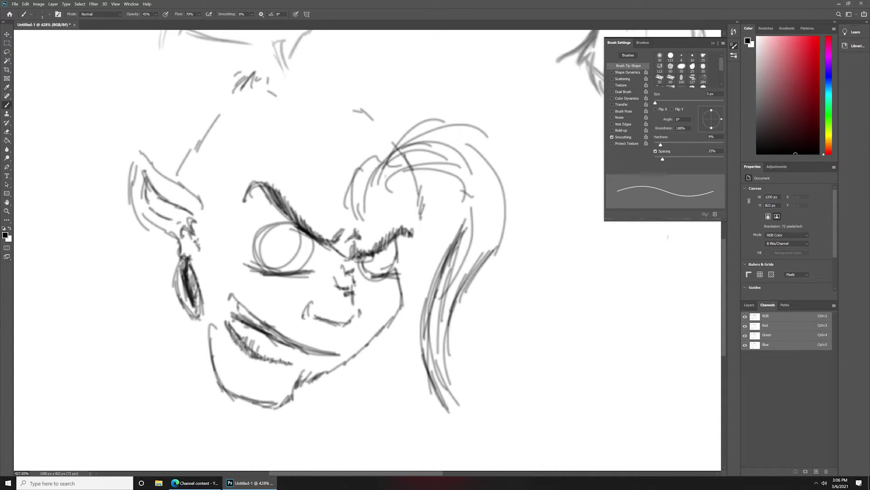
mouse_move(244, 128)
left_mouse_down()
mouse_move(239, 106)
mouse_move(301, 35)
left_mouse_up()
mouse_move(249, 100)
left_mouse_down()
mouse_move(358, 43)
mouse_move(394, 41)
mouse_move(424, 105)
left_mouse_up()
mouse_move(410, 64)
left_mouse_down()
mouse_move(426, 104)
mouse_move(456, 120)
left_mouse_up()
Add forehead lines and hatch the hair on top of the head
left_click_drag(376, 95, 324, 160)
mouse_move(386, 116)
left_mouse_down()
mouse_move(346, 152)
mouse_move(359, 154)
left_mouse_up()
left_click_drag(295, 119, 332, 124)
left_click_drag(274, 136, 341, 133)
left_click_drag(345, 93, 299, 145)
left_click_drag(322, 84, 293, 125)
mouse_move(304, 76)
left_mouse_down()
mouse_move(268, 128)
mouse_move(281, 107)
left_mouse_up()
left_click_drag(385, 103, 346, 143)
left_click_drag(416, 106, 359, 144)
Add hair flicks across the top and down the upper left toward the ear
left_click_drag(383, 47, 403, 70)
left_click_drag(464, 62, 410, 82)
mouse_move(482, 81)
left_mouse_down()
mouse_move(424, 96)
mouse_move(433, 110)
left_mouse_up()
left_click_drag(321, 91, 283, 107)
left_click_drag(261, 61, 220, 126)
left_click_drag(236, 80, 206, 131)
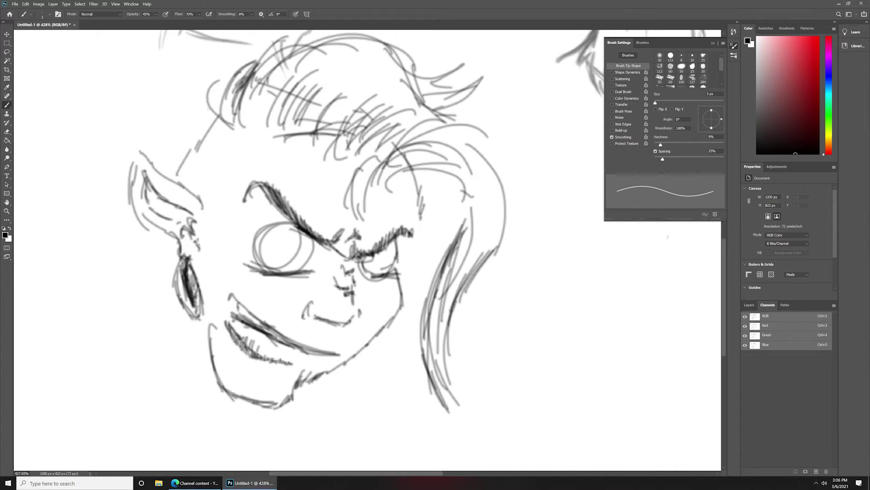
left_click_drag(255, 59, 183, 161)
left_click_drag(199, 115, 177, 181)
Draw long hair strands falling left of the ear and earring
left_click_drag(146, 239, 177, 250)
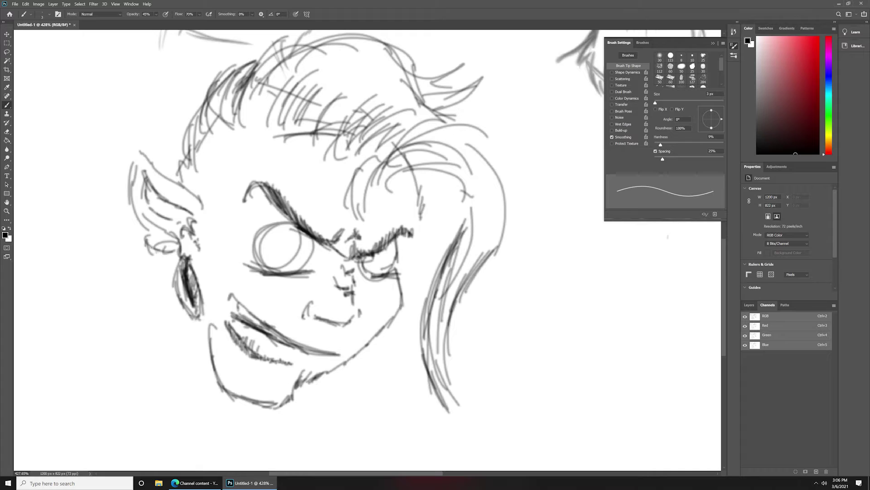
left_click_drag(126, 260, 93, 323)
left_click_drag(125, 261, 109, 388)
left_click_drag(138, 283, 132, 416)
left_click_drag(163, 276, 127, 333)
left_click_drag(162, 248, 144, 318)
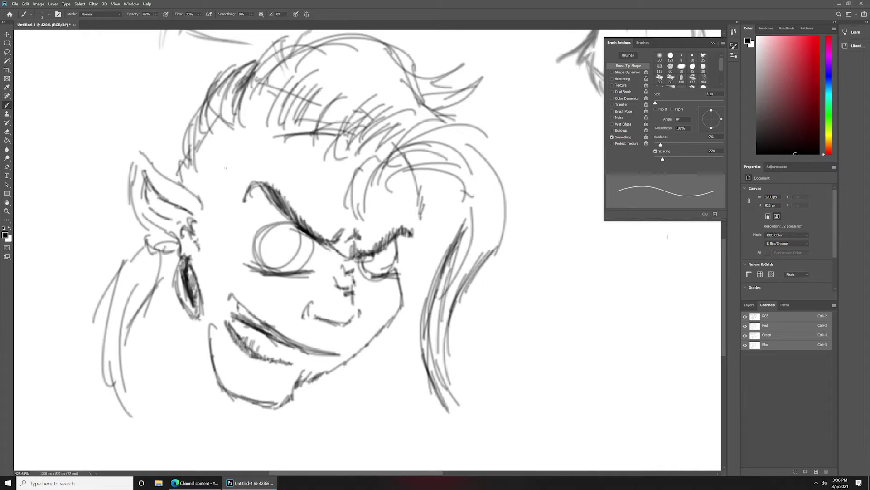
Add hair strokes across the forehead and along the hairline above the ear
mouse_move(278, 169)
left_mouse_down()
mouse_move(374, 148)
mouse_move(276, 150)
left_mouse_up()
left_click_drag(223, 148, 209, 164)
left_click_drag(252, 154, 234, 163)
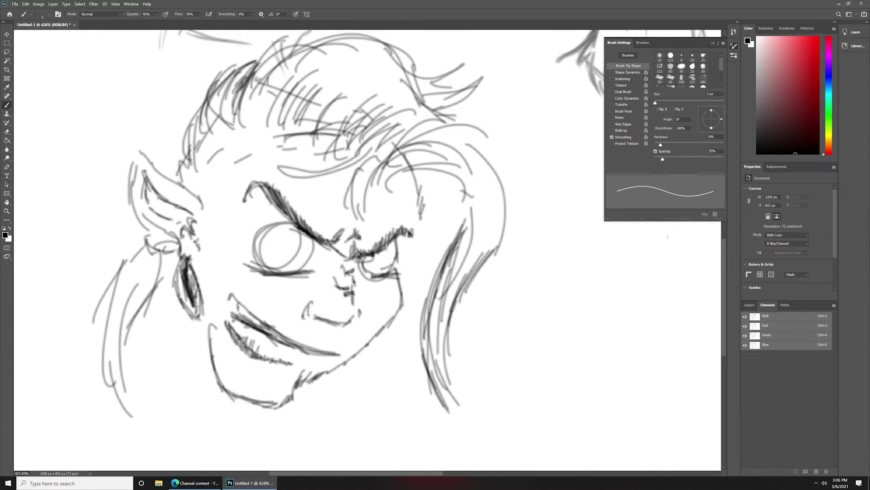
mouse_move(218, 121)
left_mouse_down()
mouse_move(192, 156)
mouse_move(183, 189)
left_mouse_up()
left_click_drag(222, 109, 182, 188)
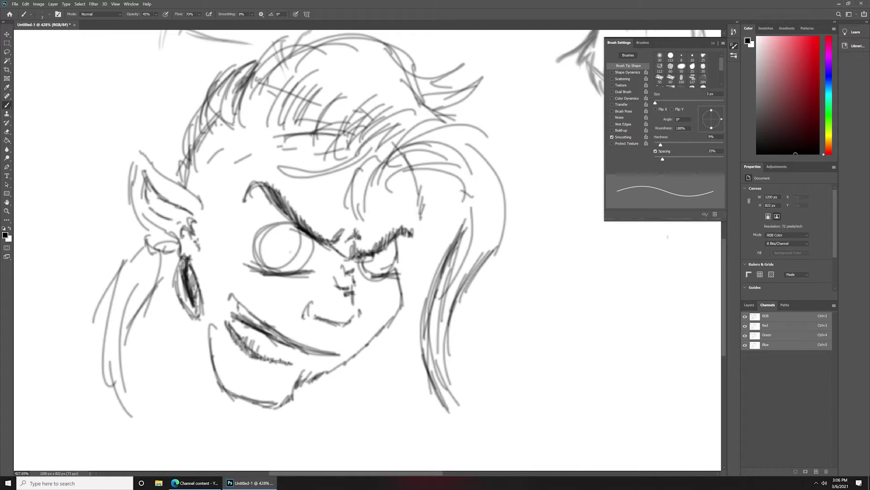
Draw a pupil in the left eye and extend the right eyebrow with temple strokes
left_click_drag(294, 240, 291, 250)
mouse_move(422, 221)
left_mouse_down()
mouse_move(415, 245)
mouse_move(408, 241)
mouse_move(417, 230)
left_mouse_up()
left_click_drag(415, 234, 404, 243)
left_click_drag(424, 181, 418, 214)
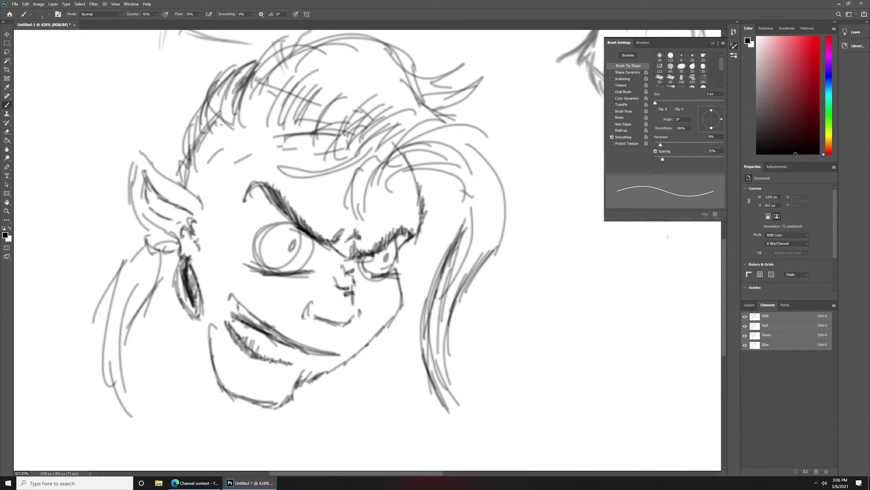
Darken the left eye outline and right eye's outer edge, then make a test mark
left_click_drag(268, 229, 253, 270)
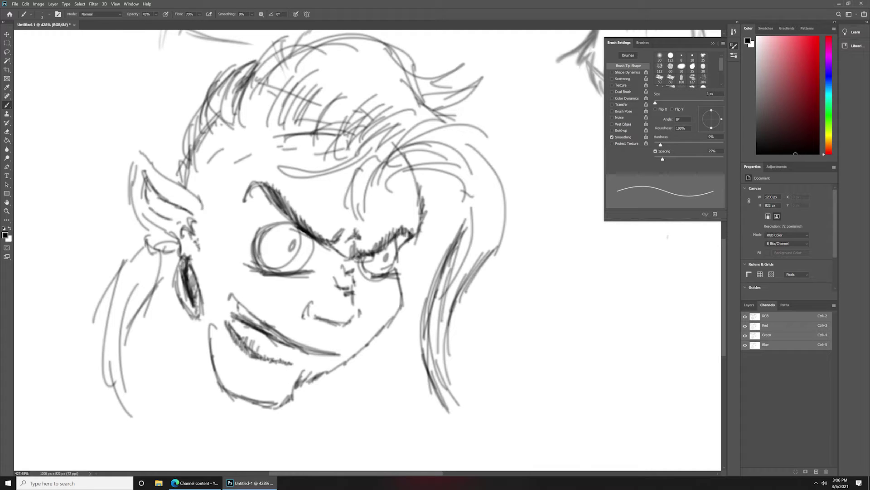
left_click_drag(259, 213, 243, 270)
left_click_drag(247, 226, 234, 272)
left_click_drag(254, 218, 235, 259)
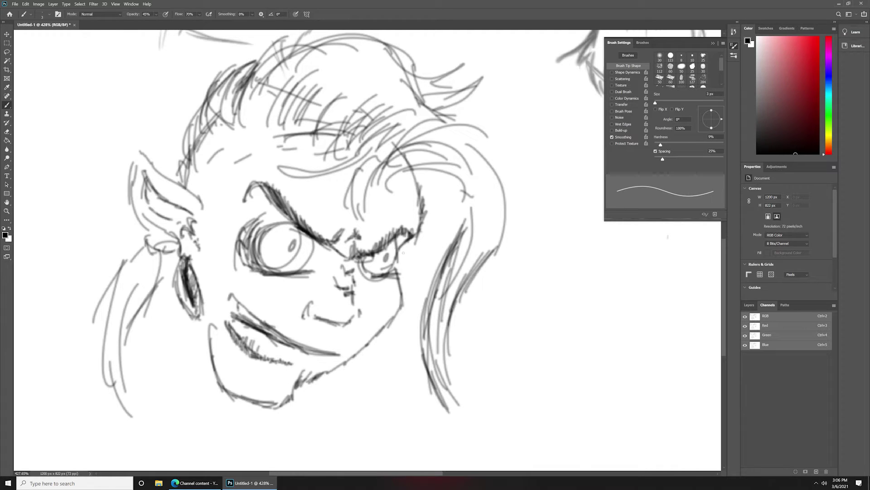
left_click_drag(403, 244, 391, 270)
mouse_move(511, 299)
left_mouse_down()
mouse_move(528, 288)
mouse_move(542, 306)
mouse_move(578, 269)
left_mouse_up()
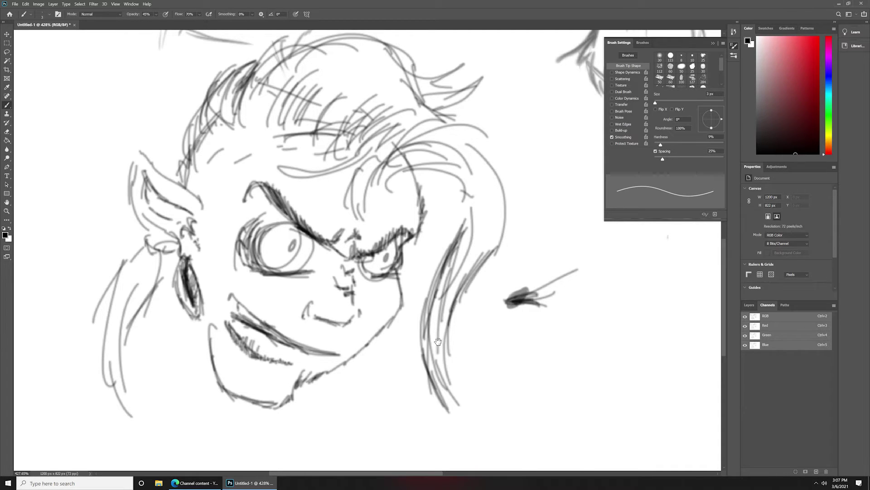
Pan to empty canvas and start a new face with shaded, hatched eyebrows
mouse_move(452, 316)
left_mouse_down()
mouse_move(188, 275)
mouse_move(5, 336)
left_mouse_up()
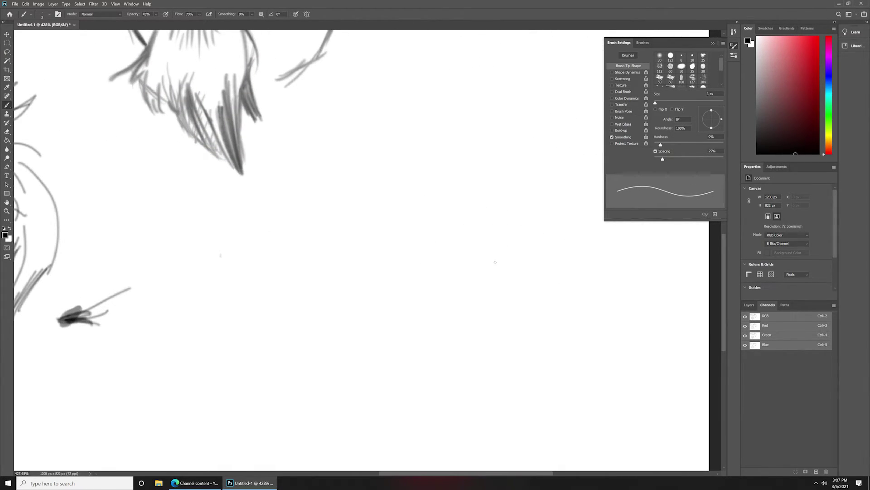
left_click_drag(392, 189, 399, 249)
mouse_move(385, 191)
left_mouse_down()
mouse_move(398, 247)
mouse_move(431, 259)
mouse_move(544, 217)
mouse_move(506, 239)
left_mouse_up()
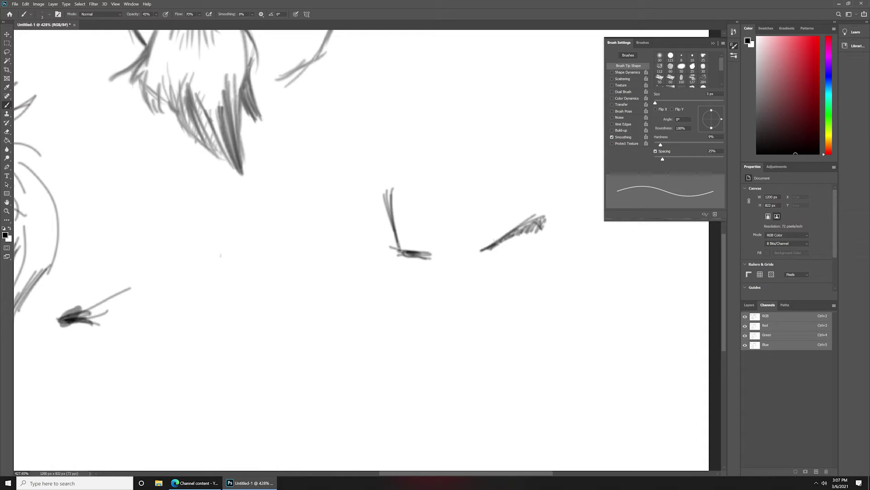
mouse_move(402, 253)
left_mouse_down()
mouse_move(418, 275)
mouse_move(436, 269)
left_mouse_up()
mouse_move(497, 240)
left_mouse_down()
mouse_move(483, 259)
mouse_move(491, 260)
left_mouse_up()
mouse_move(522, 229)
left_mouse_down()
mouse_move(502, 258)
mouse_move(537, 244)
left_mouse_up()
Draw the new face's nose, cheek lines and mouth
mouse_move(438, 258)
left_mouse_down()
mouse_move(435, 323)
mouse_move(481, 315)
mouse_move(436, 324)
left_mouse_up()
left_click_drag(401, 262, 417, 310)
mouse_move(406, 278)
left_mouse_down()
mouse_move(421, 319)
mouse_move(509, 323)
left_mouse_up()
mouse_move(517, 322)
left_mouse_down()
mouse_move(507, 336)
mouse_move(459, 358)
left_mouse_up()
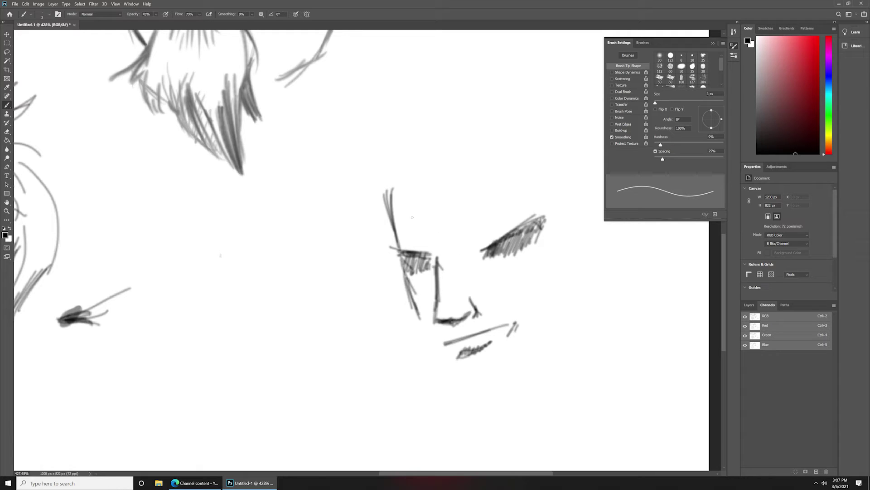
Sweep a hair fringe over the right eye and hair down the left side
left_click_drag(387, 180, 463, 248)
mouse_move(393, 177)
left_mouse_down()
mouse_move(480, 244)
mouse_move(490, 231)
left_mouse_up()
left_click_drag(426, 209, 510, 227)
left_click_drag(435, 197, 516, 211)
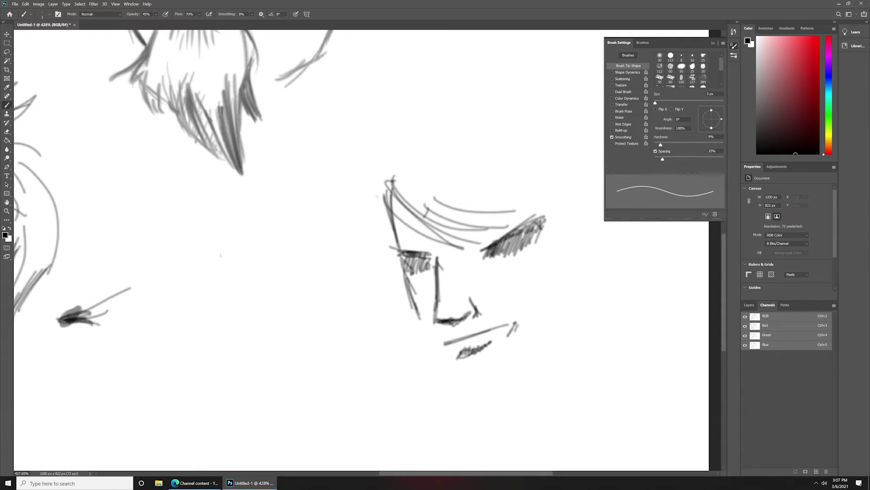
left_click_drag(375, 191, 343, 258)
left_click_drag(371, 219, 347, 260)
left_click_drag(387, 204, 377, 288)
Draw the angular jaw, chin, right face edge and lower lip curve
mouse_move(426, 327)
left_mouse_down()
mouse_move(452, 396)
mouse_move(503, 410)
left_mouse_up()
left_click_drag(453, 399, 506, 413)
left_click_drag(557, 253, 576, 335)
left_click_drag(561, 285, 570, 304)
left_click_drag(574, 335, 569, 391)
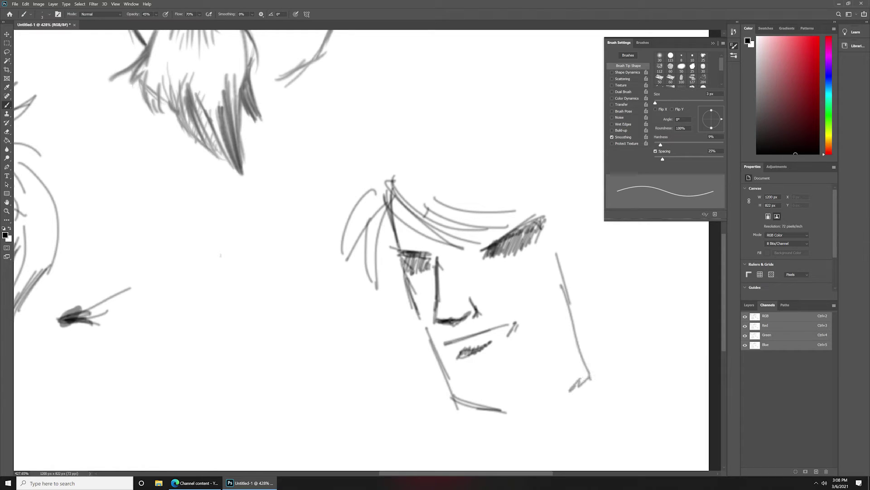
left_click_drag(470, 375, 524, 362)
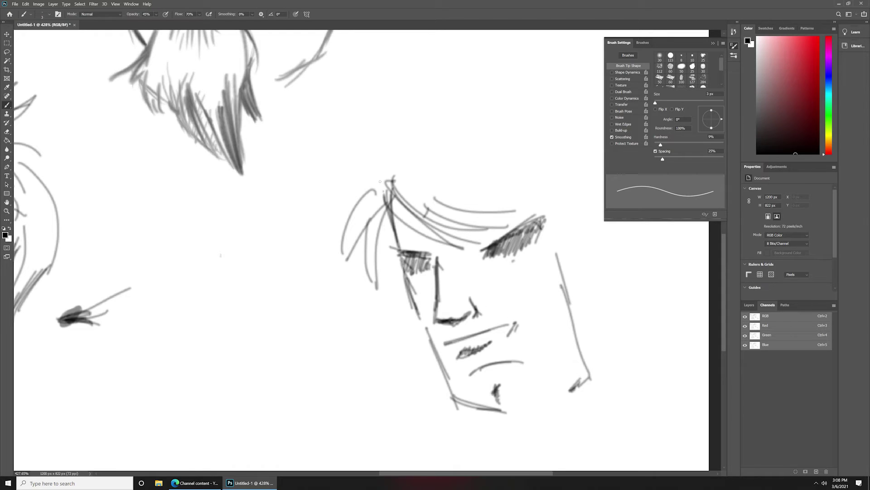
Add more hair strands above the forehead and sketch the ear
left_click_drag(381, 179, 297, 206)
mouse_move(414, 167)
left_mouse_down()
mouse_move(438, 146)
mouse_move(454, 160)
left_mouse_up()
left_click_drag(444, 179, 555, 166)
left_click_drag(492, 199, 528, 187)
left_click_drag(456, 206, 551, 175)
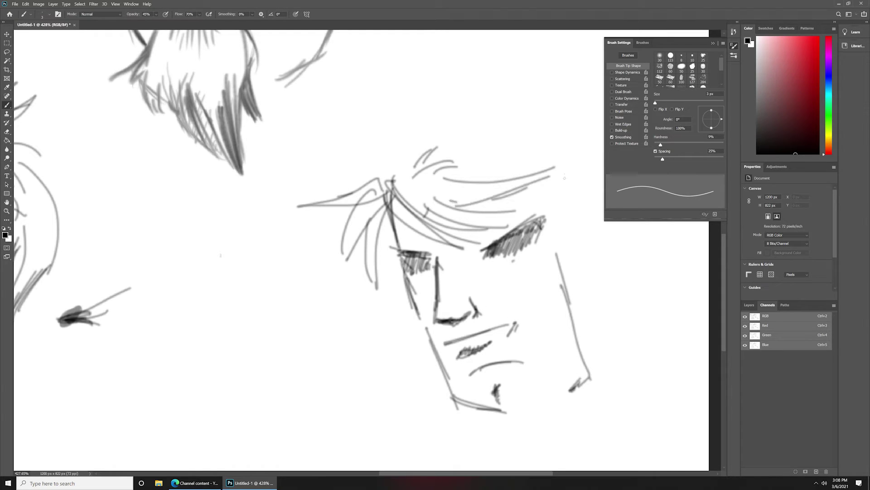
left_click_drag(591, 207, 567, 218)
left_click_drag(585, 217, 593, 268)
Detail the right cheek and chin, hatch cheek shading, and undo a stray nose crease
left_click_drag(586, 224, 573, 243)
left_click_drag(578, 235, 585, 250)
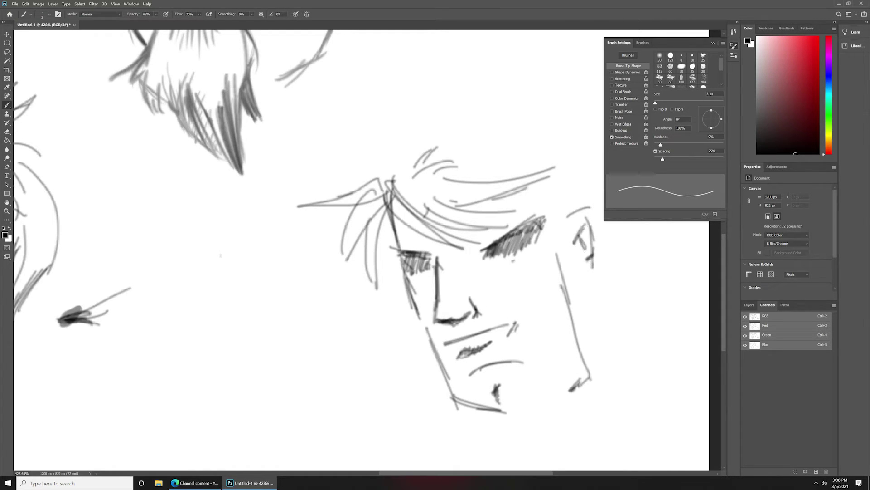
left_click_drag(517, 413, 539, 411)
mouse_move(561, 376)
left_mouse_down()
mouse_move(548, 408)
mouse_move(556, 396)
left_mouse_up()
mouse_move(543, 292)
left_mouse_down()
mouse_move(565, 365)
mouse_move(582, 378)
left_mouse_up()
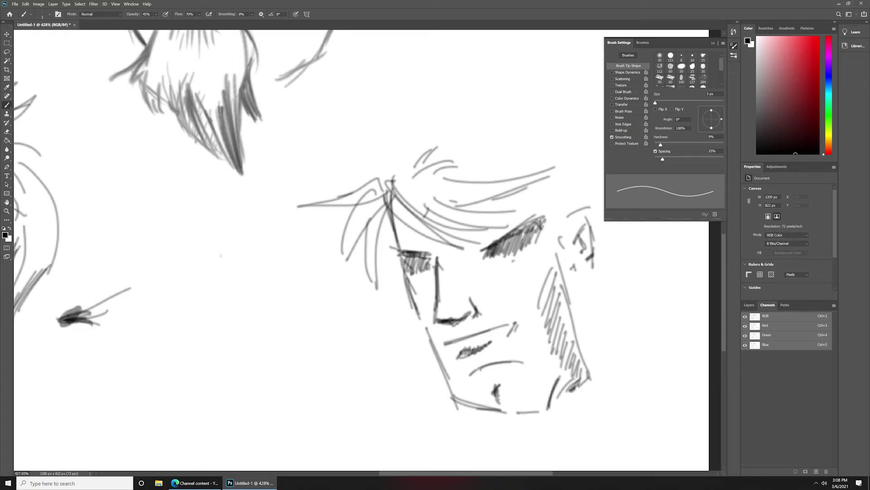
left_click_drag(455, 303, 457, 331)
key("ctrl+z")
Outline the rounded crown, right side of the hair, and a line toward the jaw
mouse_move(322, 185)
left_mouse_down()
mouse_move(386, 158)
mouse_move(449, 111)
mouse_move(542, 136)
left_mouse_up()
mouse_move(490, 117)
left_mouse_down()
mouse_move(559, 154)
mouse_move(564, 186)
left_mouse_up()
mouse_move(528, 138)
left_mouse_down()
mouse_move(569, 149)
mouse_move(576, 188)
left_mouse_up()
left_click_drag(579, 173, 565, 217)
left_click_drag(568, 192, 554, 263)
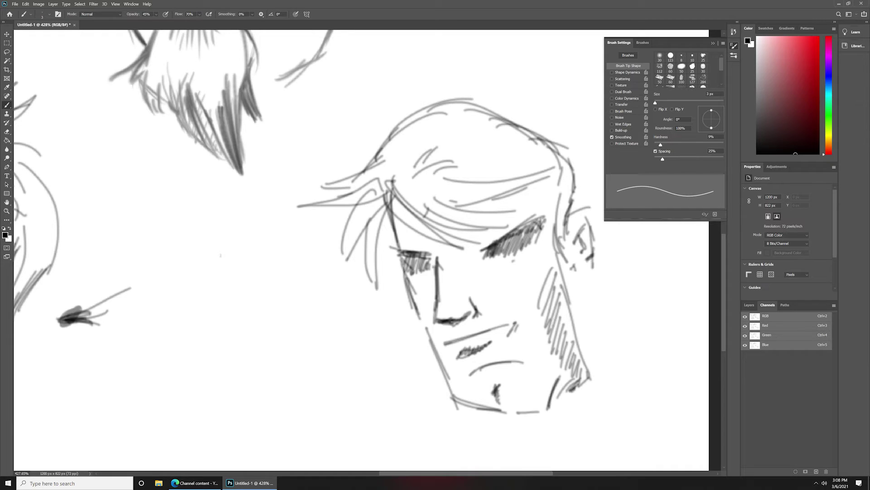
Zoom out and begin a new face with narrowed eyes, irises and brows
scroll(516, 357, "down", 5)
scroll(516, 356, "down", 3)
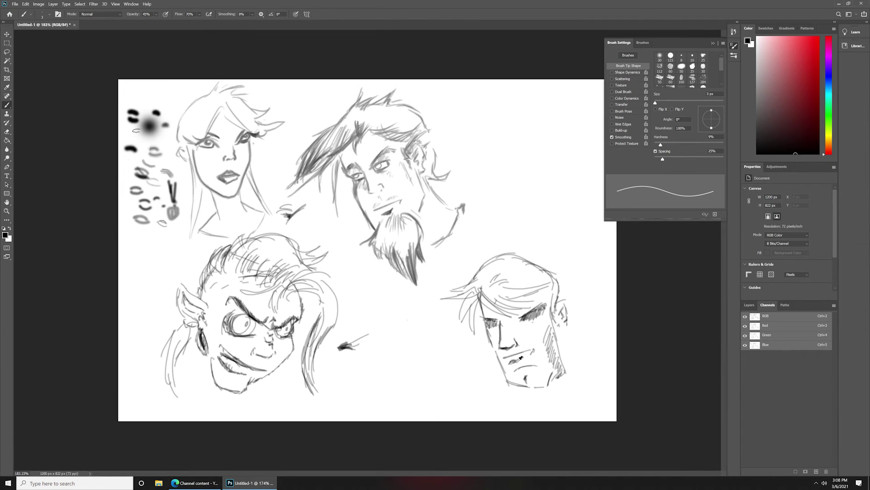
scroll(414, 332, "up", 3)
left_click_drag(398, 342, 429, 354)
left_click_drag(440, 346, 471, 346)
mouse_move(448, 354)
left_mouse_down()
mouse_move(474, 353)
mouse_move(418, 354)
mouse_move(468, 330)
left_mouse_up()
mouse_move(395, 332)
left_mouse_down()
mouse_move(425, 340)
mouse_move(419, 372)
mouse_move(407, 378)
left_mouse_up()
Draw the nose, grinning mouth, lower lip, jaw lines and chin
left_click_drag(426, 340, 428, 376)
mouse_move(422, 382)
left_mouse_down()
mouse_move(446, 383)
mouse_move(452, 371)
mouse_move(471, 399)
mouse_move(461, 398)
left_mouse_up()
left_click_drag(413, 387, 433, 433)
left_click_drag(430, 429, 476, 433)
left_click_drag(488, 392, 488, 416)
left_click_drag(494, 354, 492, 369)
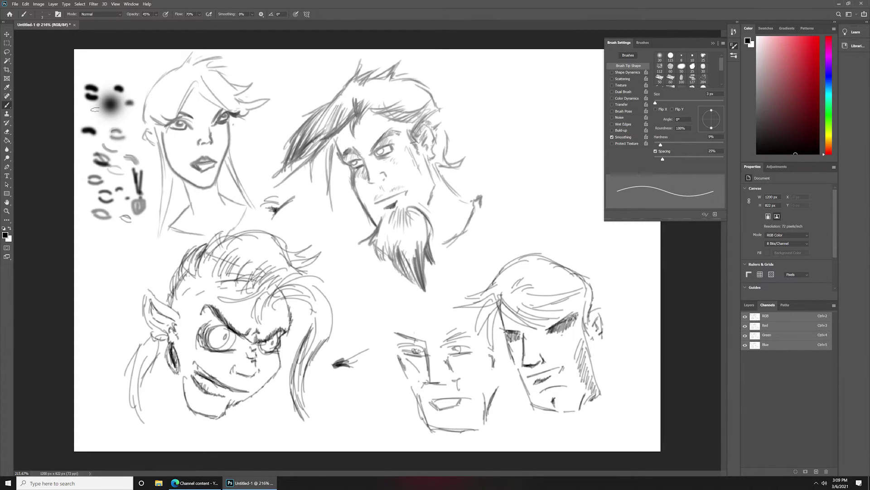
Sketch hair strokes above the new face
left_click_drag(401, 320, 392, 344)
left_click_drag(405, 300, 444, 340)
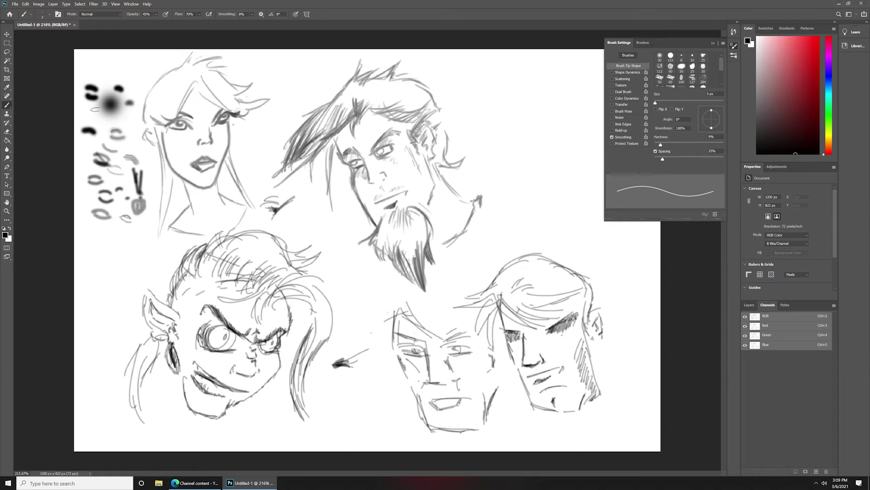
left_click_drag(384, 315, 368, 359)
mouse_move(400, 295)
left_mouse_down()
mouse_move(374, 357)
mouse_move(380, 319)
left_mouse_up()
left_click_drag(410, 308, 420, 301)
left_click_drag(418, 302, 438, 320)
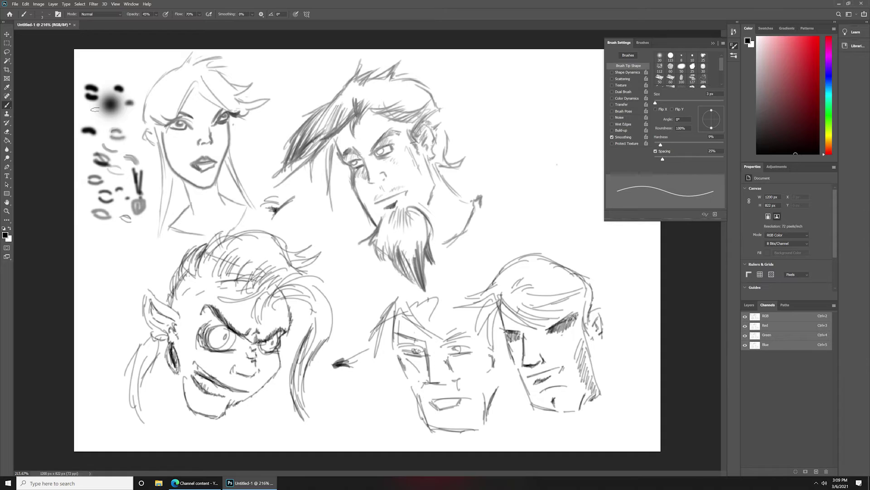
Scribble a looping signature with flourishes at the upper right of the old sketches
left_click_drag(537, 135, 565, 128)
mouse_move(548, 107)
left_mouse_down()
mouse_move(554, 148)
mouse_move(582, 127)
left_mouse_up()
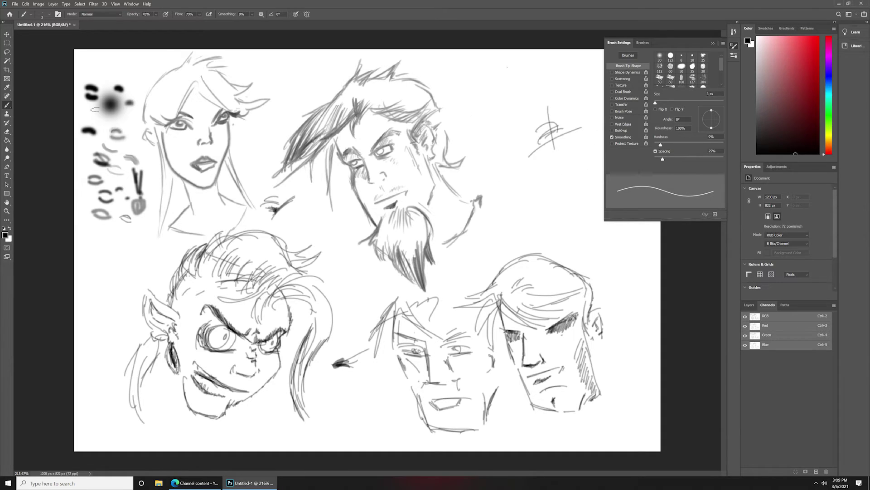
left_click_drag(476, 86, 475, 167)
left_click_drag(462, 136, 524, 67)
left_click_drag(497, 74, 512, 138)
left_click_drag(499, 98, 537, 77)
mouse_move(515, 119)
left_mouse_down()
mouse_move(546, 66)
mouse_move(534, 100)
left_mouse_up()
left_click_drag(449, 141, 553, 71)
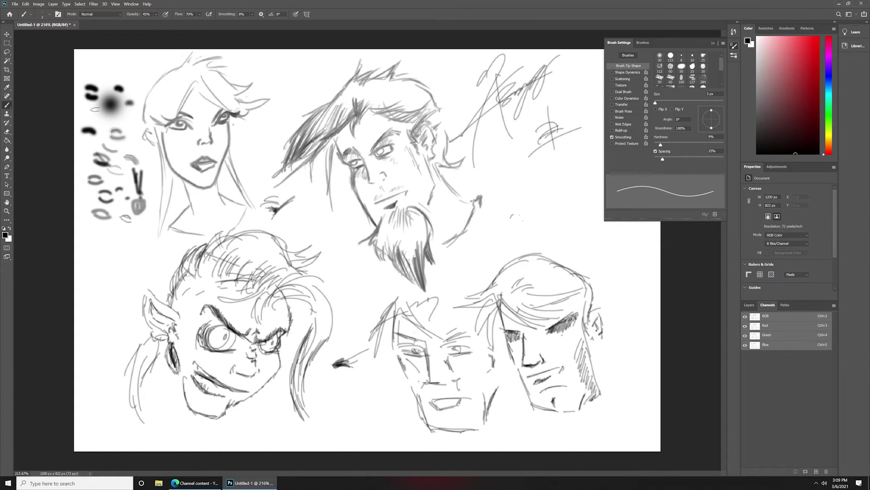
Hide the brush settings and sketch the new face's eye oval and crossing brow strokes
left_click(713, 43)
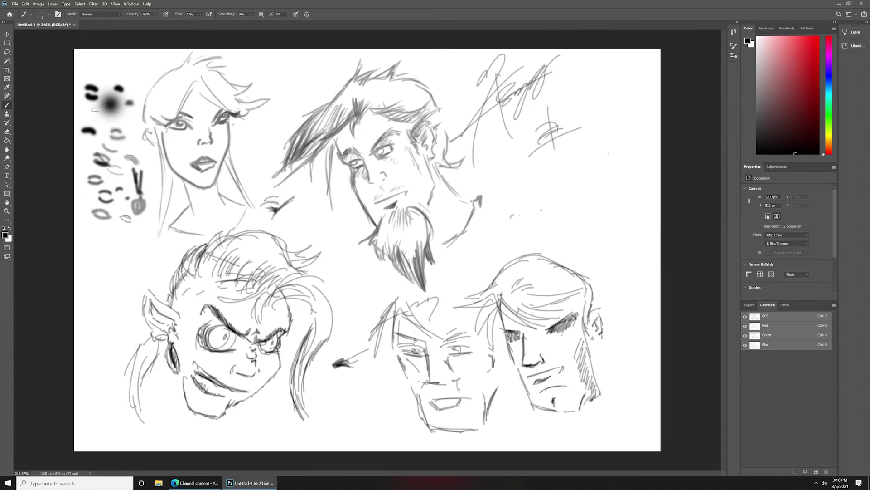
left_click_drag(616, 172, 608, 191)
left_click_drag(607, 157, 615, 222)
left_click_drag(547, 204, 625, 207)
mouse_move(603, 198)
left_mouse_down()
mouse_move(603, 206)
mouse_move(567, 208)
left_mouse_up()
left_click_drag(573, 197, 573, 207)
left_click_drag(563, 204, 611, 203)
left_click_drag(583, 228, 601, 197)
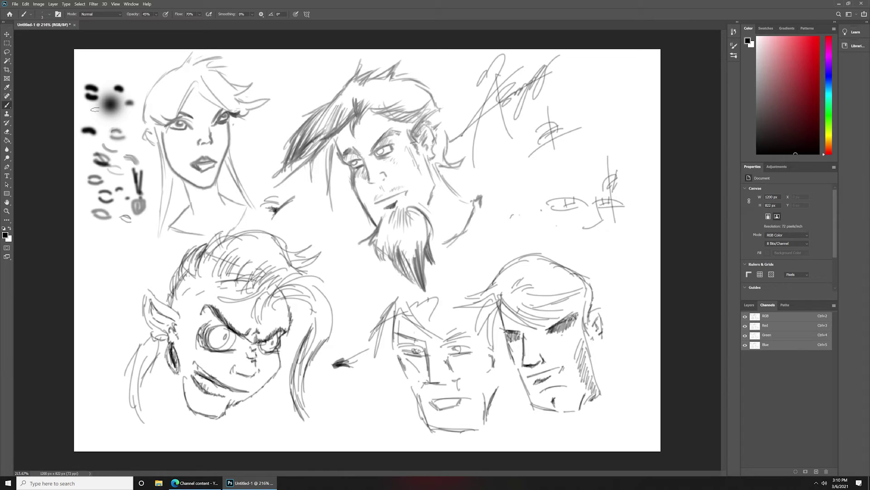
Draw the tight mouth line, jaw, cheek and slanted eyebrow lines
left_click_drag(556, 225, 589, 237)
mouse_move(555, 226)
left_mouse_down()
mouse_move(568, 245)
mouse_move(585, 239)
left_mouse_up()
mouse_move(536, 196)
left_mouse_down()
mouse_move(542, 231)
mouse_move(584, 261)
mouse_move(596, 254)
left_mouse_up()
left_click_drag(602, 236, 602, 253)
mouse_move(616, 218)
left_mouse_down()
mouse_move(603, 248)
mouse_move(630, 221)
left_mouse_up()
left_click_drag(556, 194, 568, 177)
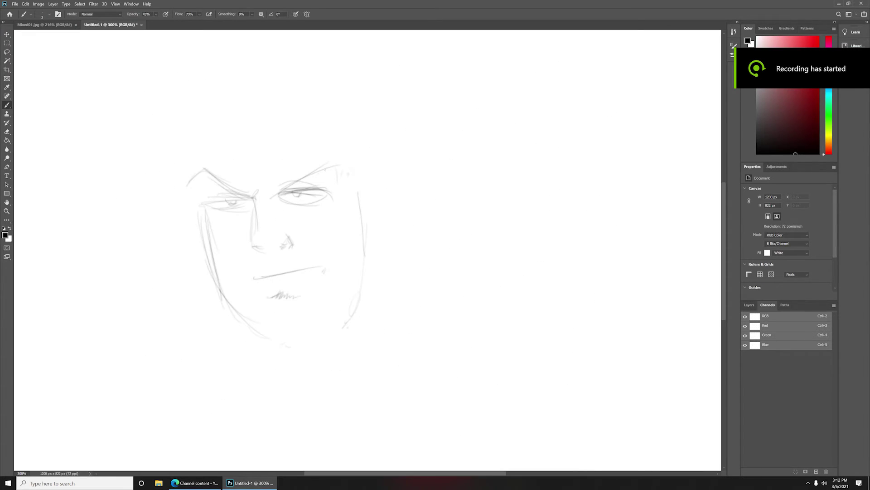
Darken both eyebrows and mark the ear with detail strokes
left_click_drag(278, 195, 327, 165)
mouse_move(288, 187)
left_mouse_down()
mouse_move(331, 159)
mouse_move(342, 165)
left_mouse_up()
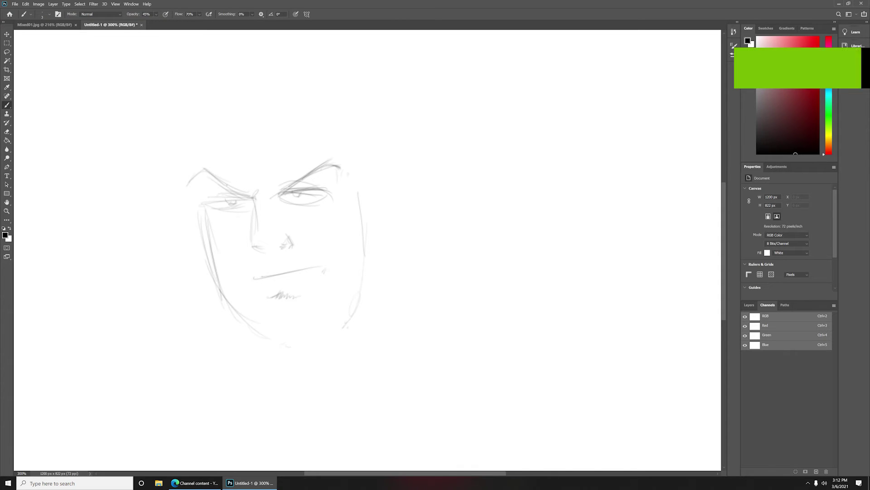
left_click_drag(247, 196, 210, 174)
left_click_drag(190, 188, 213, 172)
left_click_drag(380, 172, 394, 173)
left_click_drag(390, 178, 395, 208)
mouse_move(392, 207)
left_mouse_down()
mouse_move(385, 214)
mouse_move(384, 183)
mouse_move(370, 168)
mouse_move(363, 203)
left_mouse_up()
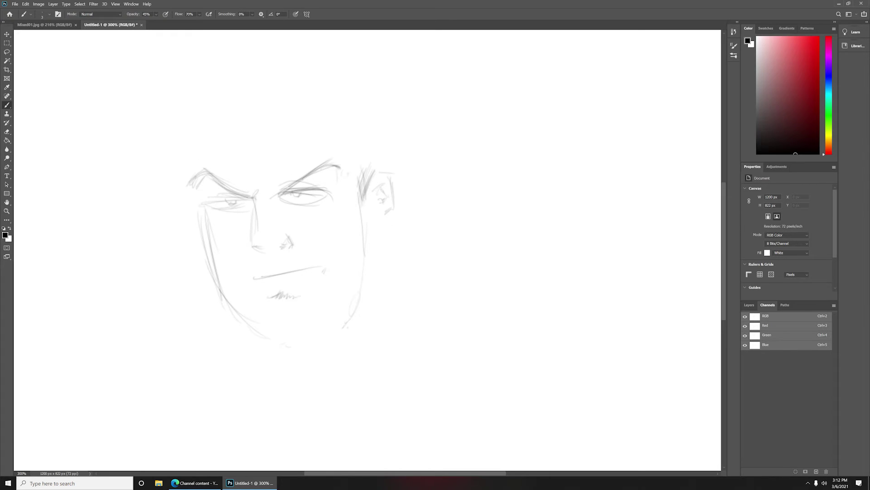
Draw a pointed goatee hanging from the chin, hatched on its right side
left_click_drag(277, 319, 269, 360)
left_click_drag(275, 331, 280, 358)
left_click_drag(279, 338, 304, 370)
left_click_drag(331, 340, 343, 344)
left_click_drag(306, 301, 329, 326)
left_click_drag(322, 314, 321, 336)
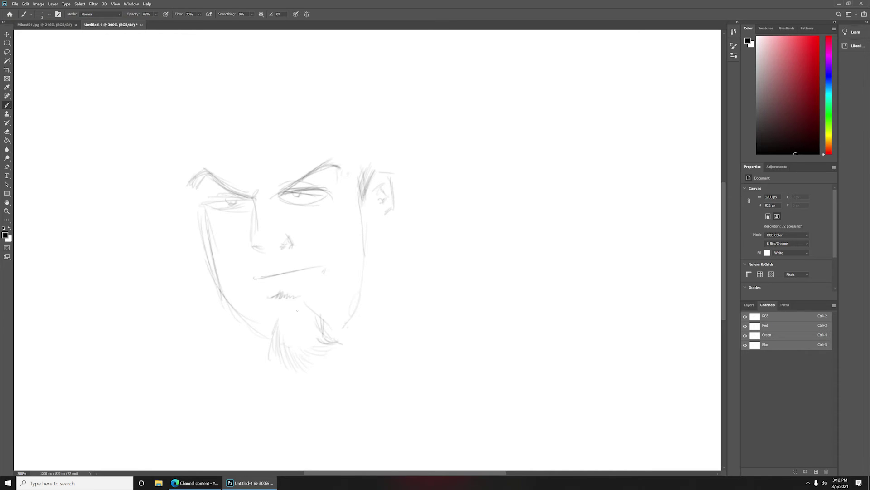
mouse_move(278, 318)
left_mouse_down()
mouse_move(272, 354)
mouse_move(301, 380)
mouse_move(316, 383)
mouse_move(334, 354)
left_mouse_up()
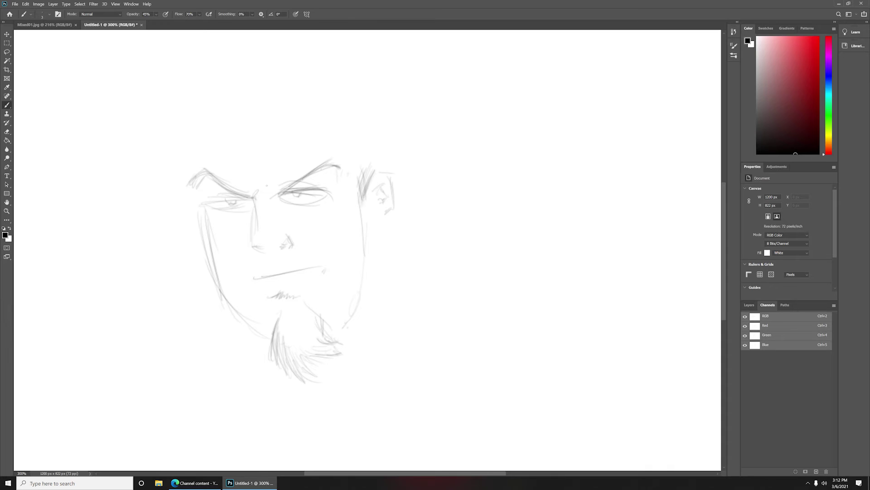
Strengthen the nose, erase a stray forehead line, and outline the skull with a hair tuft
mouse_move(255, 192)
left_mouse_down()
mouse_move(252, 248)
mouse_move(291, 253)
mouse_move(291, 245)
left_mouse_up()
left_click_drag(283, 241, 294, 255)
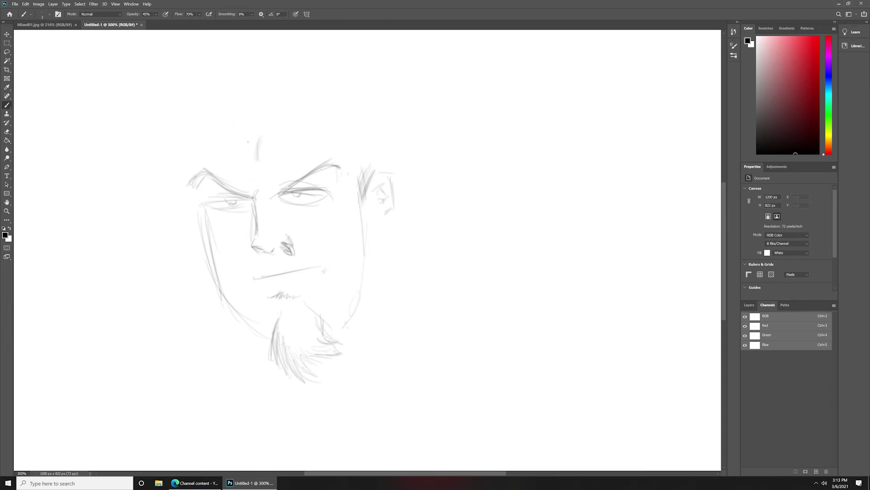
left_click_drag(272, 143, 258, 150)
mouse_move(192, 161)
left_mouse_down()
mouse_move(193, 138)
mouse_move(240, 76)
mouse_move(272, 79)
mouse_move(256, 75)
left_mouse_up()
mouse_move(262, 104)
left_mouse_down()
mouse_move(288, 72)
mouse_move(292, 83)
left_mouse_up()
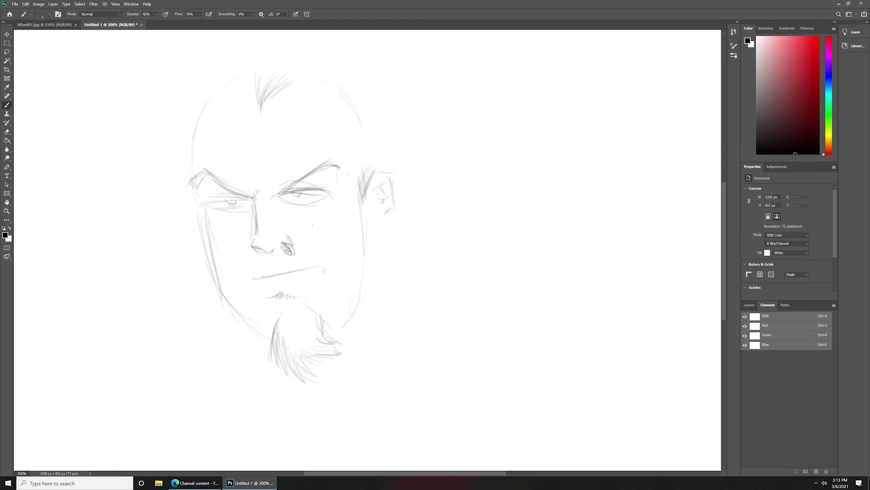
mouse_move(236, 216)
left_mouse_down()
mouse_move(258, 237)
mouse_move(251, 260)
left_mouse_up()
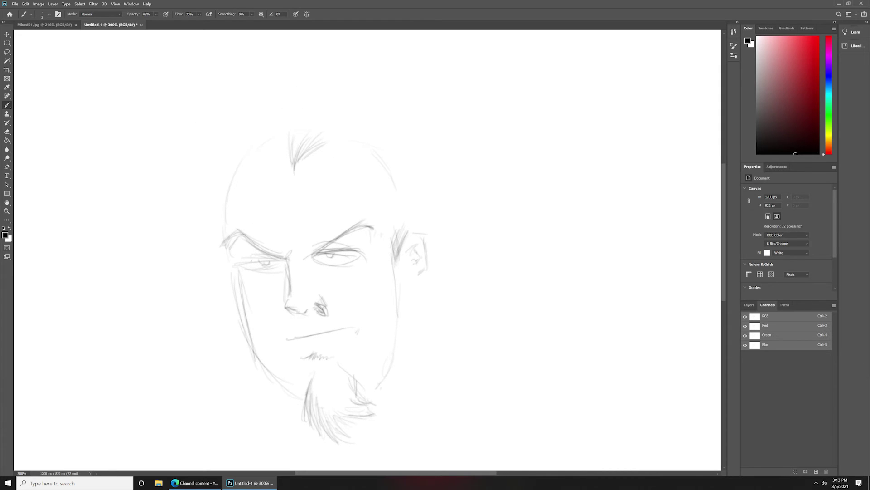
Sketch curved hair locks and strands sweeping over the forehead
right_click(236, 62)
key("Escape")
mouse_move(290, 146)
left_mouse_down()
mouse_move(288, 120)
mouse_move(314, 98)
left_mouse_up()
left_click_drag(295, 159, 333, 125)
mouse_move(263, 146)
left_mouse_down()
mouse_move(281, 142)
mouse_move(258, 186)
left_mouse_up()
left_click_drag(273, 163, 270, 178)
mouse_move(272, 157)
left_mouse_down()
mouse_move(264, 180)
mouse_move(251, 173)
left_mouse_up()
mouse_move(258, 149)
left_mouse_down()
mouse_move(283, 140)
mouse_move(285, 151)
left_mouse_up()
Trace the head contour over the skull, adding hair flicks on both sides and the left temple
mouse_move(229, 249)
left_mouse_down()
mouse_move(211, 195)
mouse_move(231, 133)
mouse_move(280, 85)
left_mouse_up()
mouse_move(277, 88)
left_mouse_down()
mouse_move(267, 102)
mouse_move(275, 101)
left_mouse_up()
left_click_drag(299, 84, 396, 100)
mouse_move(394, 100)
left_mouse_down()
mouse_move(382, 110)
mouse_move(407, 141)
mouse_move(411, 177)
left_mouse_up()
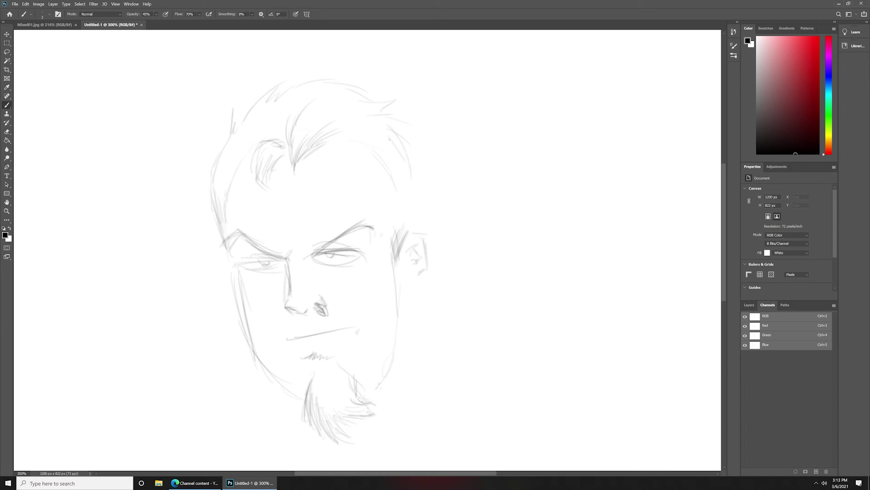
left_click_drag(392, 138, 414, 199)
mouse_move(410, 168)
left_mouse_down()
mouse_move(408, 229)
mouse_move(416, 229)
left_mouse_up()
left_click_drag(226, 251, 216, 276)
left_click_drag(226, 253, 222, 266)
mouse_move(335, 137)
left_mouse_down()
mouse_move(300, 161)
mouse_move(348, 159)
mouse_move(385, 185)
mouse_move(393, 247)
left_mouse_up()
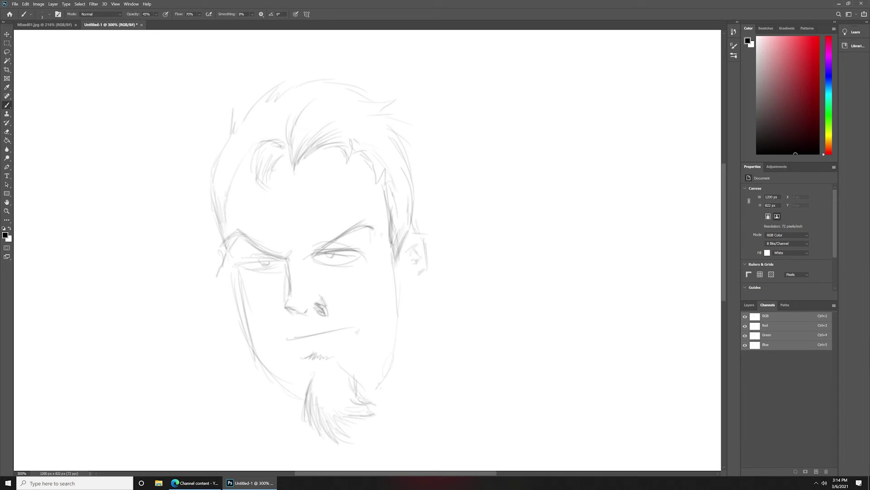
mouse_move(393, 217)
left_mouse_down()
mouse_move(399, 257)
mouse_move(405, 236)
left_mouse_up()
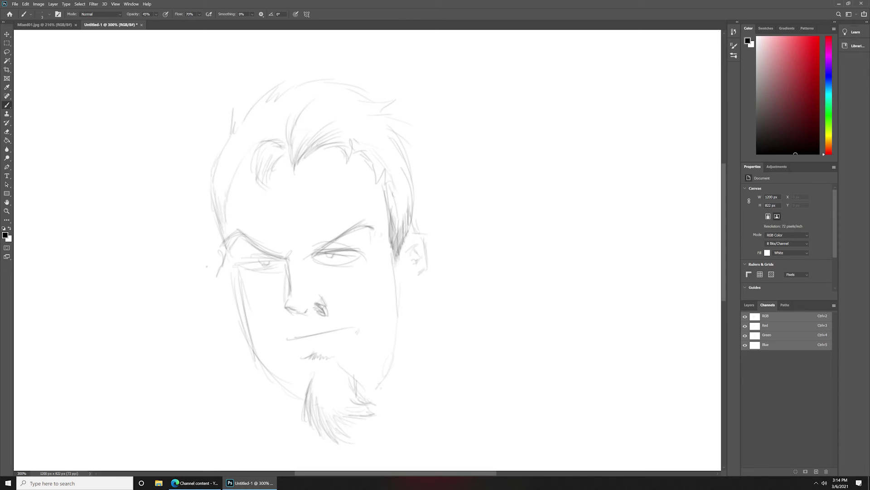
Darken the eyelids, left iris, eyebrow ends and the nose bridge shading
left_click_drag(314, 250, 363, 224)
left_click_drag(359, 230, 367, 225)
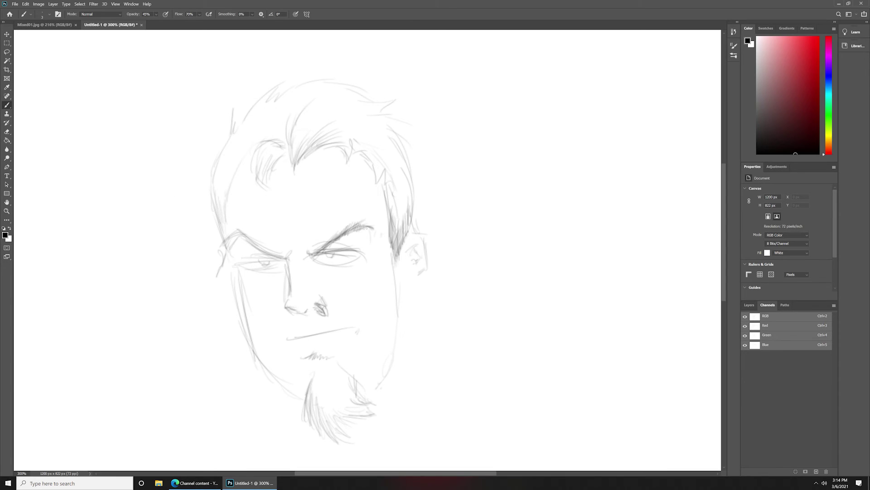
mouse_move(238, 243)
left_mouse_down()
mouse_move(263, 227)
mouse_move(233, 233)
mouse_move(237, 242)
left_mouse_up()
mouse_move(312, 282)
left_mouse_down()
mouse_move(319, 288)
mouse_move(308, 277)
mouse_move(325, 267)
left_mouse_up()
mouse_move(245, 267)
left_mouse_down()
mouse_move(285, 264)
mouse_move(240, 266)
left_mouse_up()
mouse_move(323, 257)
left_mouse_down()
mouse_move(353, 250)
mouse_move(334, 255)
left_mouse_up()
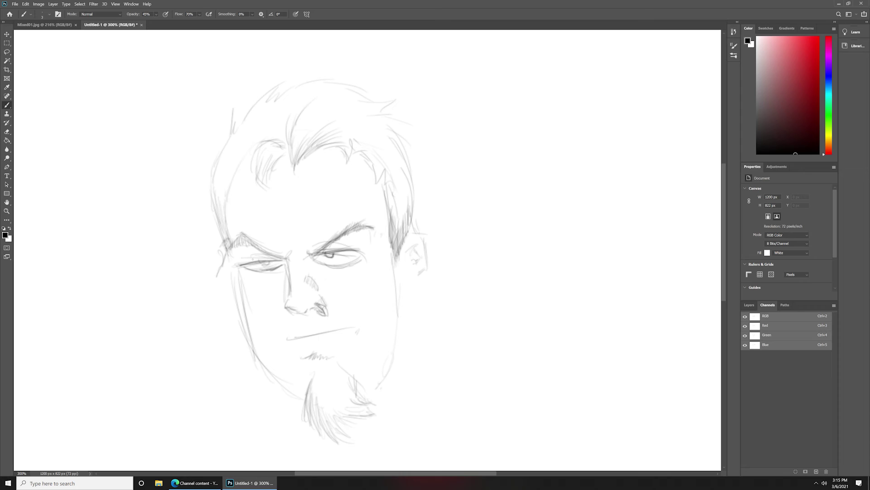
left_click_drag(263, 264, 269, 262)
mouse_move(322, 265)
left_mouse_down()
mouse_move(361, 257)
mouse_move(393, 276)
mouse_move(389, 309)
left_mouse_up()
Hatch frown lines between the brows and darken the left cheek and jawline
left_click_drag(289, 222, 295, 241)
left_click_drag(287, 201, 292, 222)
left_click_drag(286, 210, 298, 234)
left_click_drag(297, 232, 301, 243)
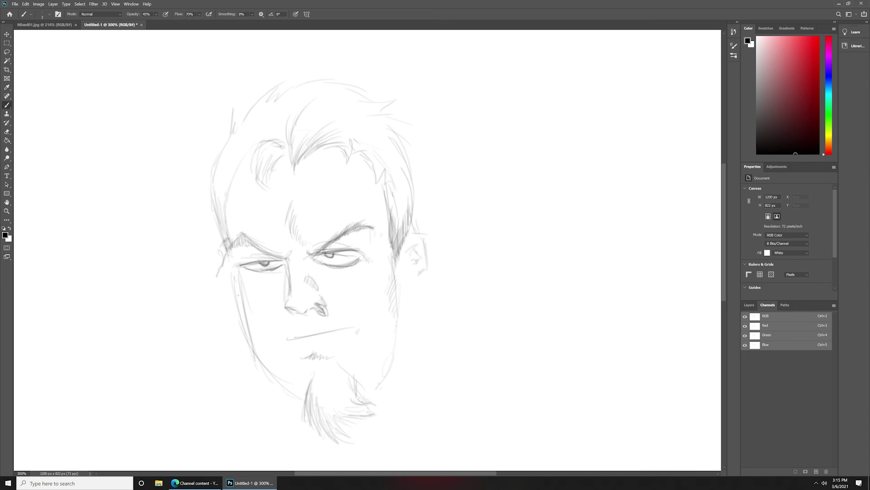
mouse_move(233, 271)
left_mouse_down()
mouse_move(244, 335)
mouse_move(272, 378)
left_mouse_up()
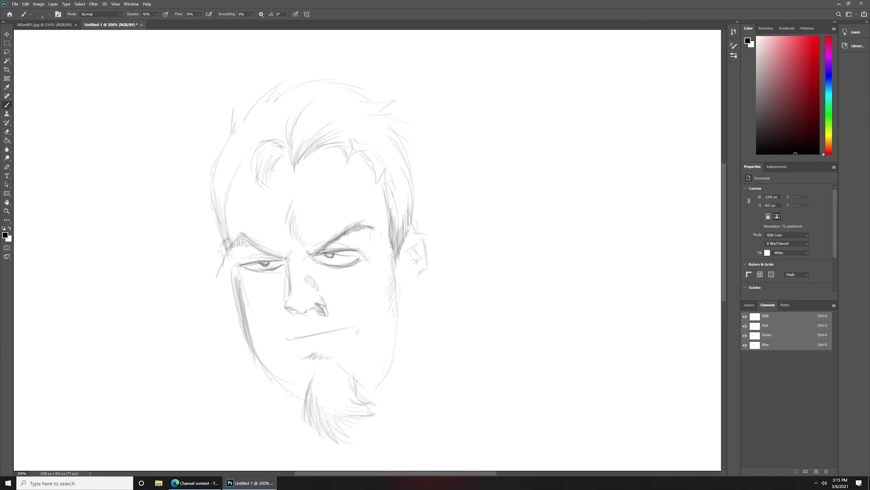
left_click_drag(252, 351, 294, 392)
left_click_drag(265, 365, 297, 393)
Redraw the right jawline after erasing a stray stroke beside the face
mouse_move(422, 285)
left_mouse_down()
mouse_move(440, 365)
mouse_move(459, 395)
left_mouse_up()
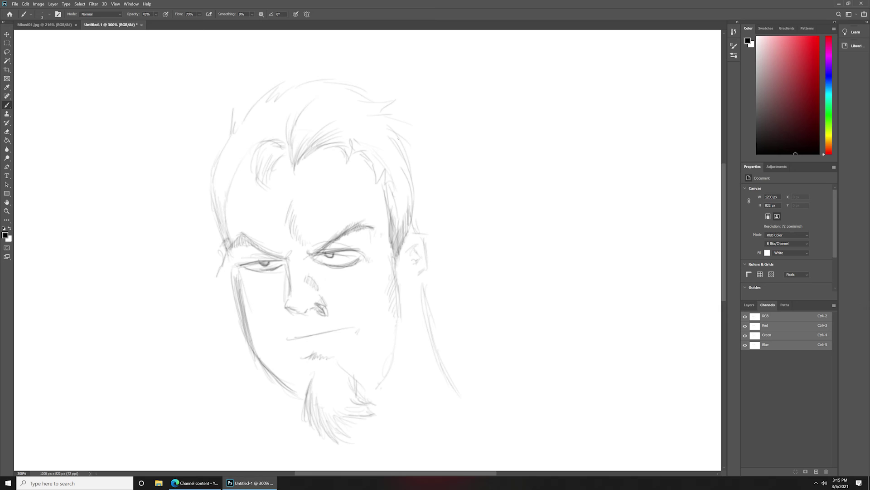
left_click_drag(398, 138, 420, 212)
mouse_move(431, 301)
left_mouse_down()
mouse_move(443, 366)
mouse_move(459, 393)
left_mouse_up()
mouse_move(412, 317)
left_mouse_down()
mouse_move(430, 378)
mouse_move(455, 398)
left_mouse_up()
left_click_drag(287, 395, 286, 415)
Draw the neck line below the jaw and start the left shoulder
scroll(634, 200, "down", 2)
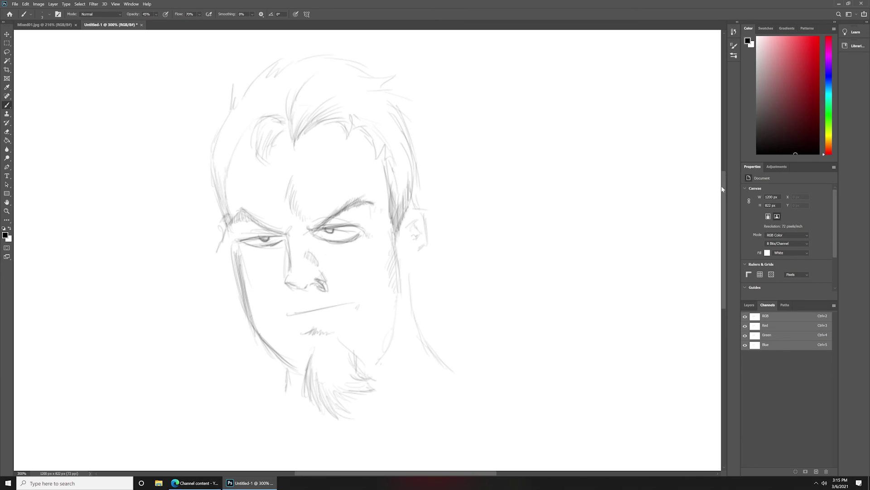
scroll(544, 257, "down", 3)
mouse_move(279, 347)
left_mouse_down()
mouse_move(335, 398)
mouse_move(411, 369)
mouse_move(451, 312)
mouse_move(459, 306)
mouse_move(469, 316)
left_mouse_up()
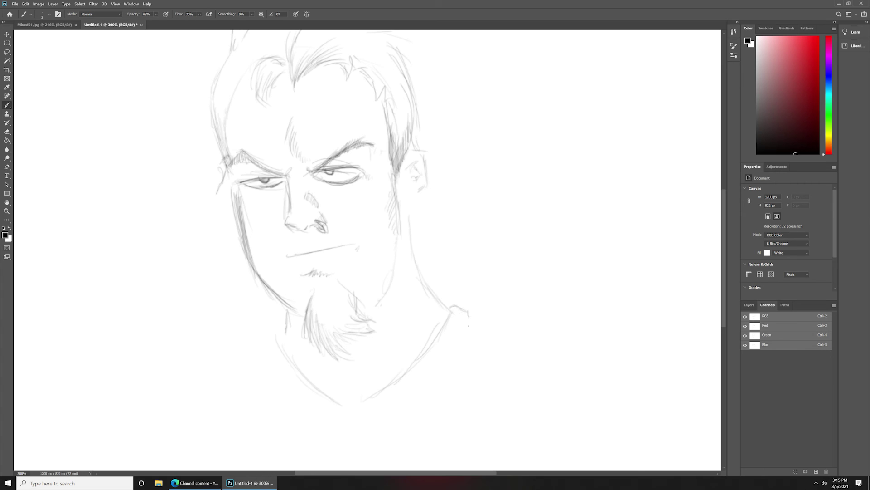
left_click_drag(269, 340, 285, 335)
Hatch neck shading under the right ear and touch up both ears
mouse_move(410, 165)
left_mouse_down()
mouse_move(405, 193)
mouse_move(394, 200)
left_mouse_up()
left_click_drag(400, 155, 400, 194)
left_click_drag(412, 162, 405, 197)
left_click_drag(406, 169, 401, 198)
left_click_drag(405, 162, 399, 187)
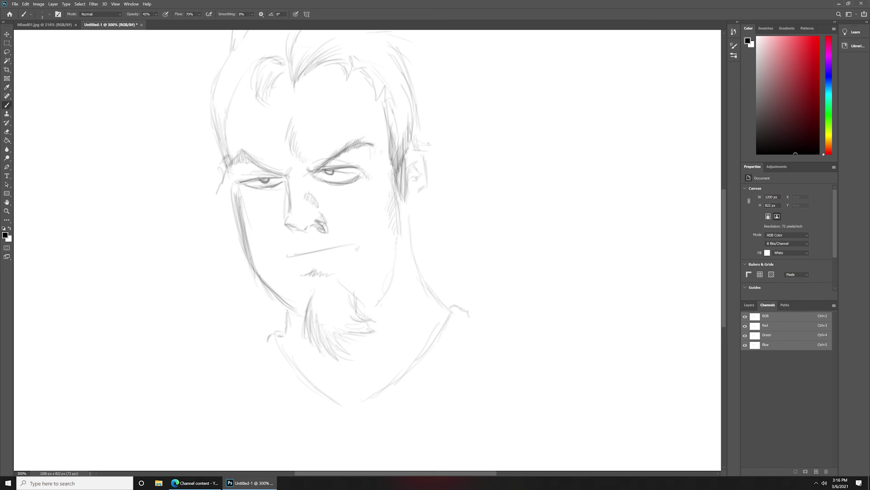
mouse_move(406, 134)
left_mouse_down()
mouse_move(426, 144)
mouse_move(417, 125)
left_mouse_up()
left_click_drag(227, 196, 230, 185)
Hatch chin stubble and darken the mouth line and its corners
mouse_move(287, 251)
left_mouse_down()
mouse_move(281, 268)
mouse_move(312, 265)
left_mouse_up()
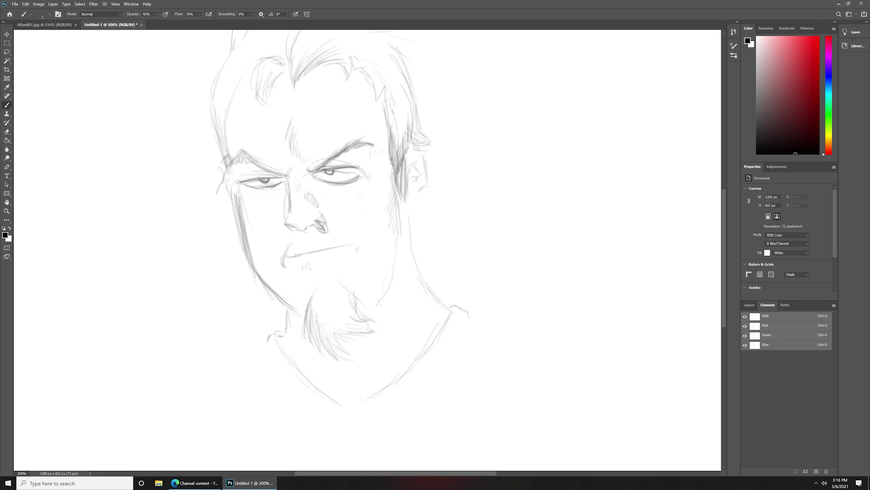
mouse_move(311, 271)
left_mouse_down()
mouse_move(315, 261)
mouse_move(340, 258)
left_mouse_up()
left_click_drag(324, 272, 332, 265)
left_click_drag(357, 239, 359, 248)
left_click_drag(291, 258, 348, 245)
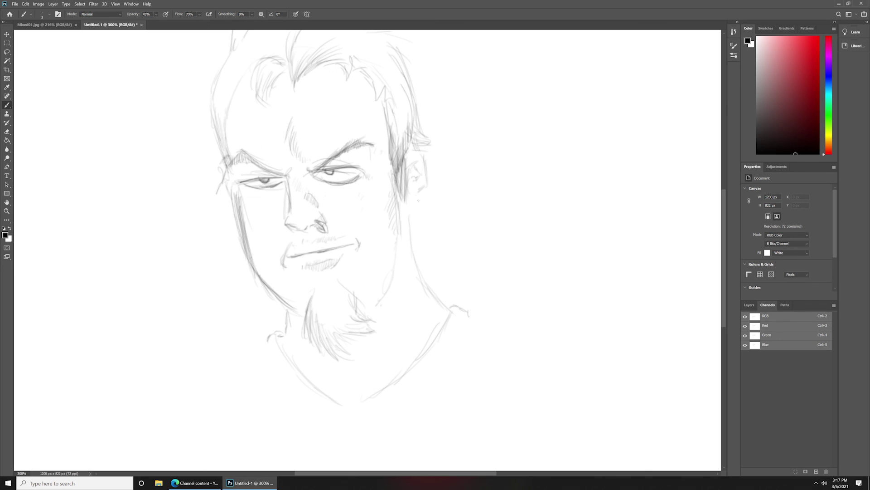
Extend the neck below the ear and add faint forehead wrinkles
mouse_move(418, 200)
left_mouse_down()
mouse_move(431, 229)
mouse_move(411, 211)
left_mouse_up()
left_click_drag(411, 200, 405, 208)
left_click_drag(308, 147, 321, 140)
left_click_drag(257, 147, 289, 145)
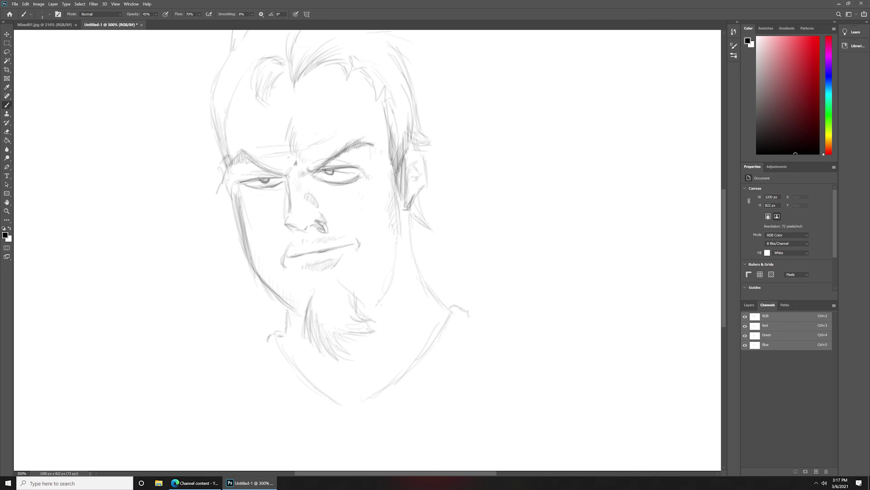
Draw both shoulder lines and scribble a flourished signature right of the head
left_click_drag(473, 313, 541, 333)
left_click_drag(256, 336, 201, 371)
mouse_move(480, 146)
left_mouse_down()
mouse_move(514, 105)
mouse_move(475, 220)
left_mouse_up()
left_click_drag(533, 106, 453, 211)
mouse_move(512, 130)
left_mouse_down()
mouse_move(493, 173)
mouse_move(592, 120)
left_mouse_up()
left_click_drag(448, 192, 544, 156)
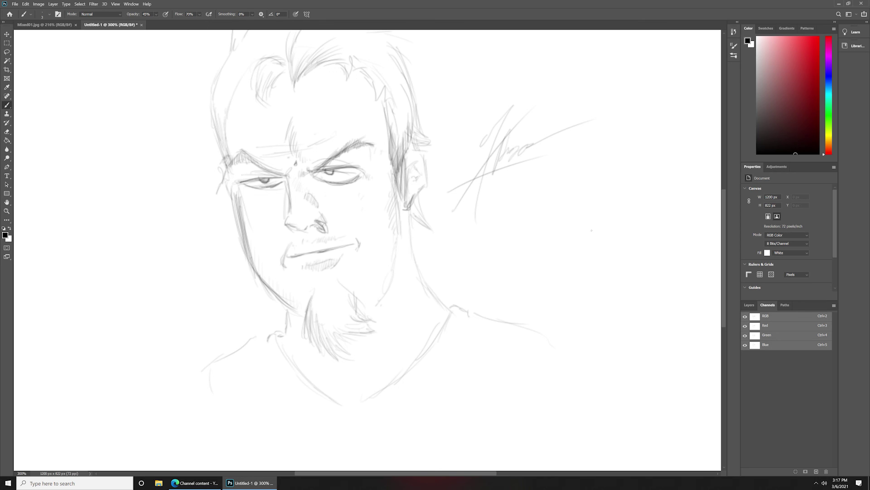